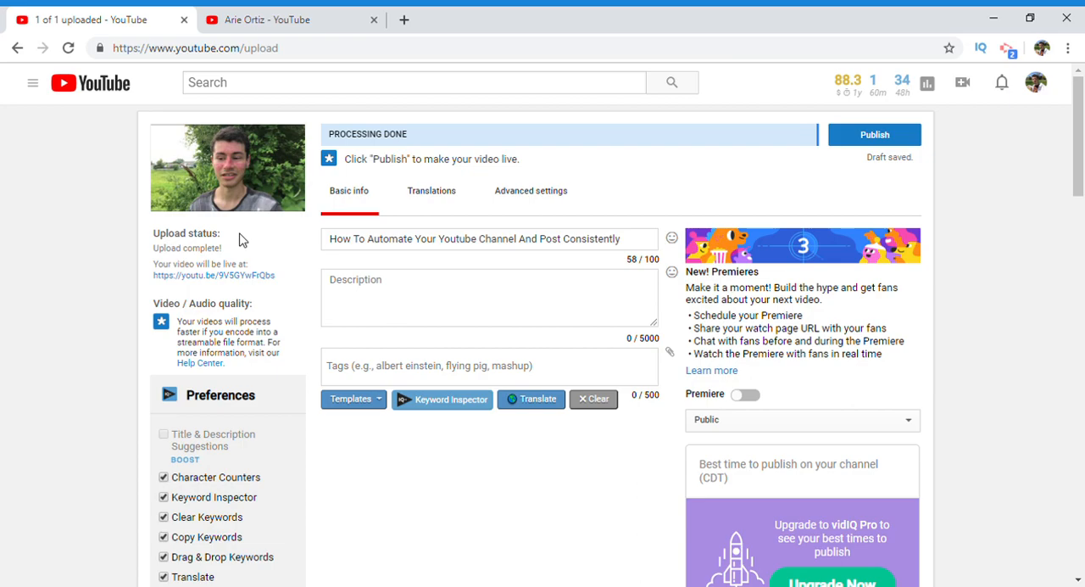
# Step: Review the thumbnails of the channel's uploaded videos, then return to the video upload page
pyautogui.click(261, 27)
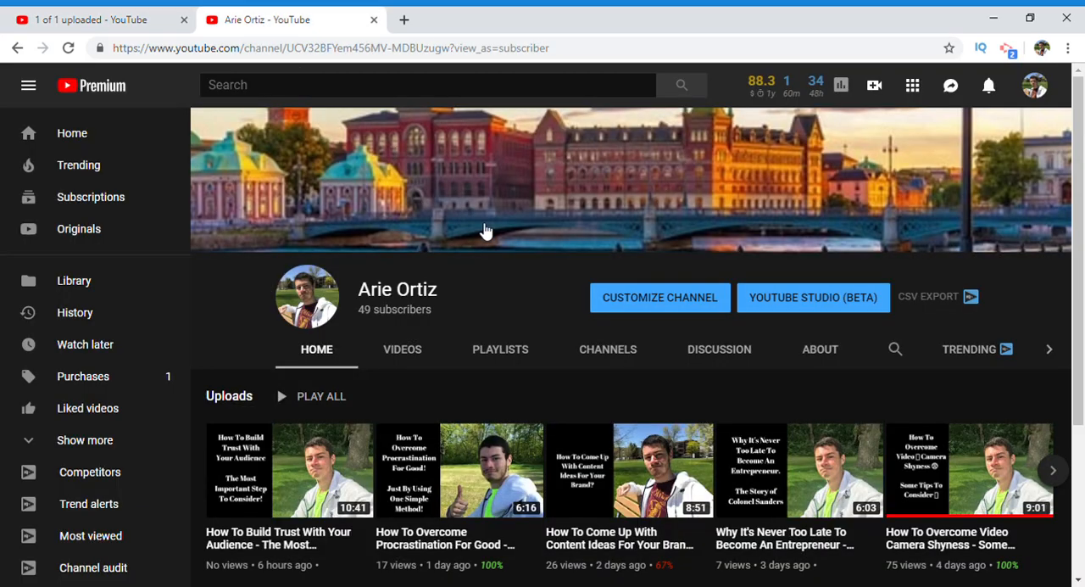
pyautogui.scroll(-2, 799, 329)
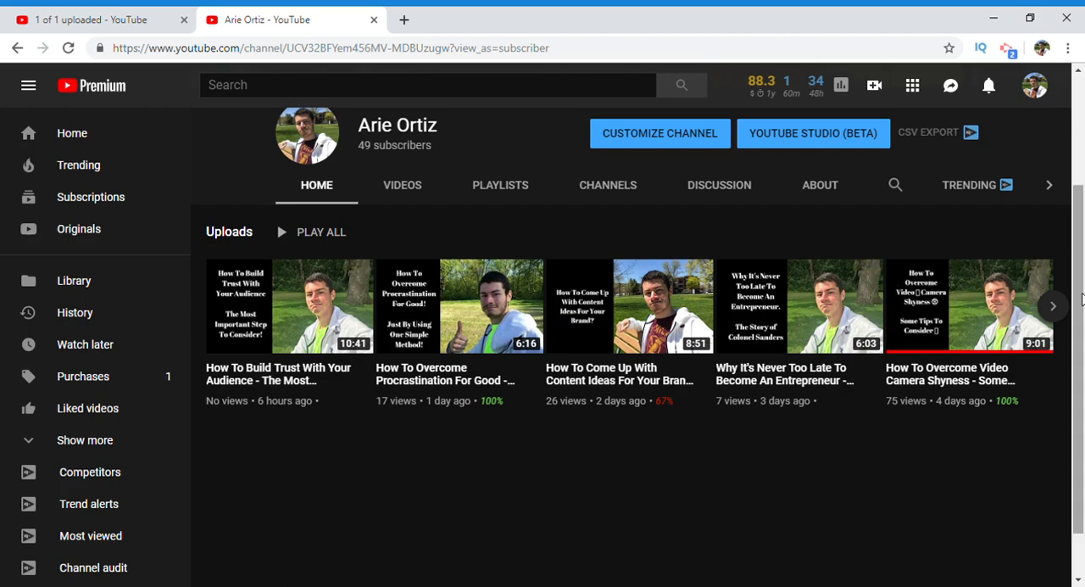
pyautogui.click(1051, 307)
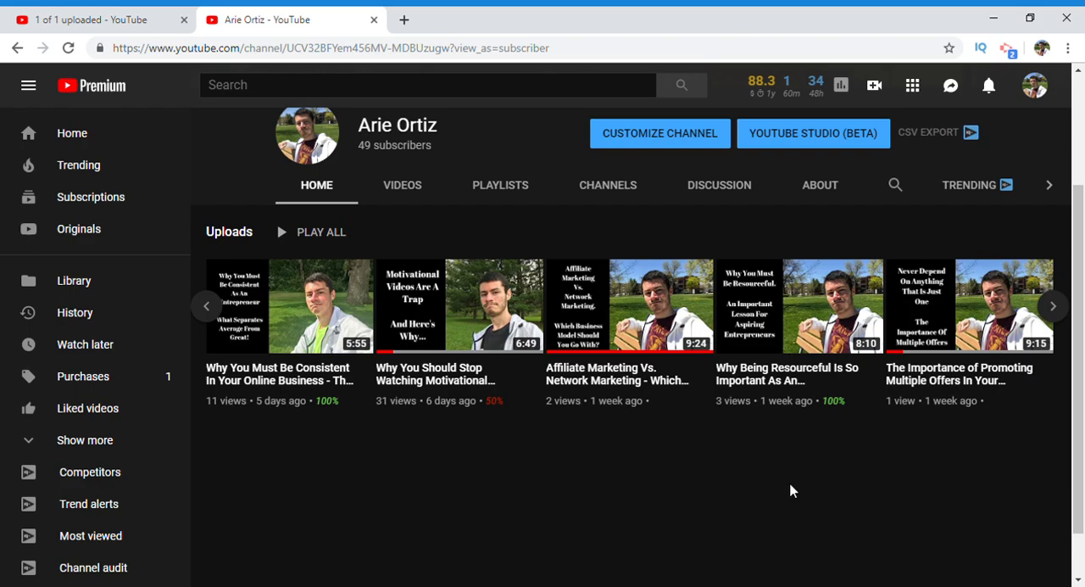
pyautogui.click(118, 16)
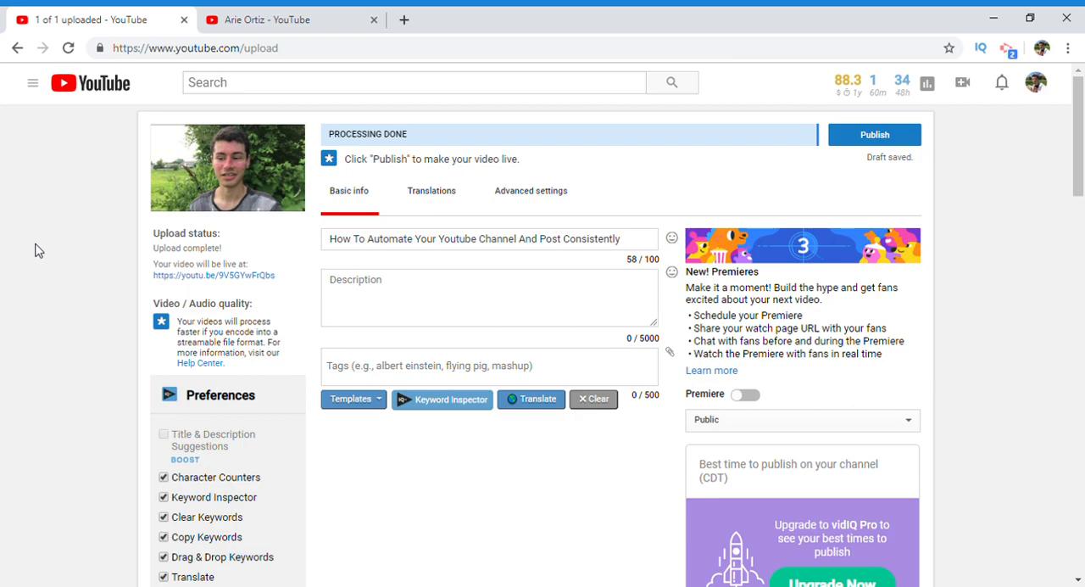
# Step: Open fiverr.com in a new browser tab and look over its home page
pyautogui.click(404, 21)
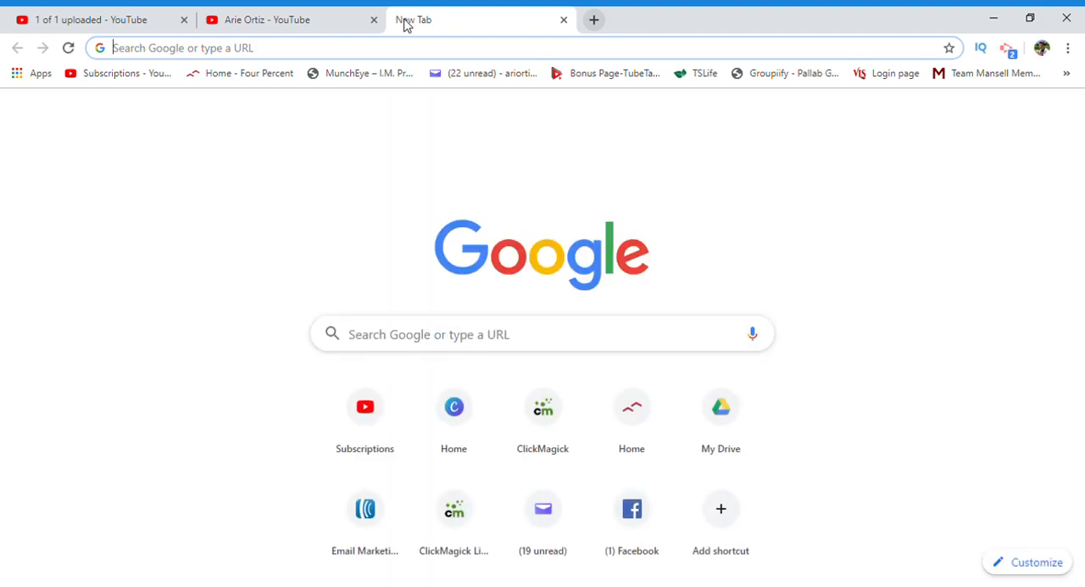
pyautogui.write('fiverr.c')
pyautogui.write('pom')
pyautogui.press('BackSpace')
pyautogui.press('BackSpace')
pyautogui.press('BackSpace')
pyautogui.write('om')
pyautogui.press('Return')
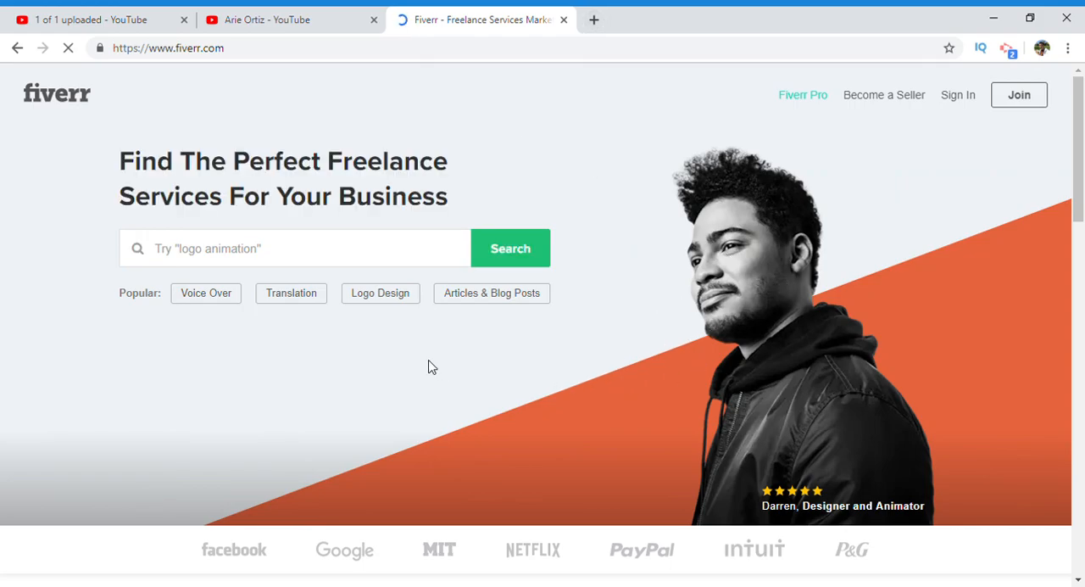
pyautogui.moveTo(1081, 191); pyautogui.dragTo(1083, 217)
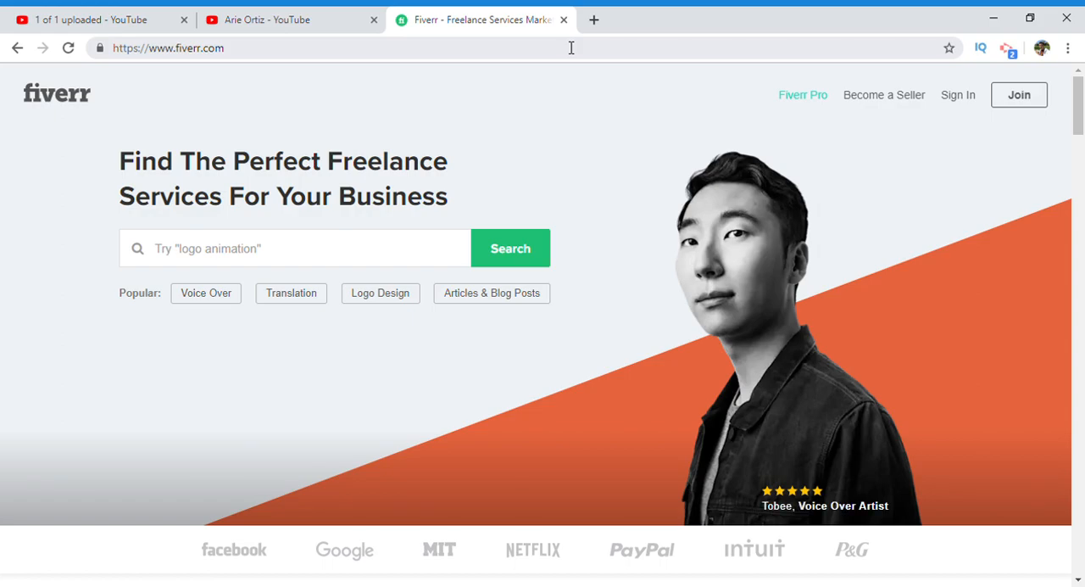
# Step: Open canva.com in the same tab and look over the YouTube Thumbnail format and the existing designs
pyautogui.click(571, 48)
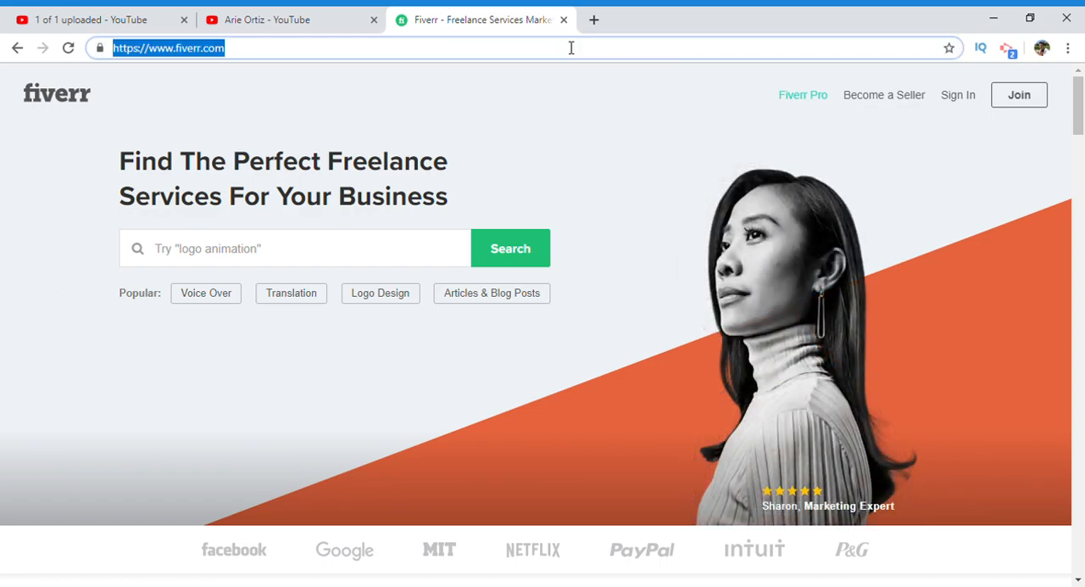
pyautogui.write('canva.com')
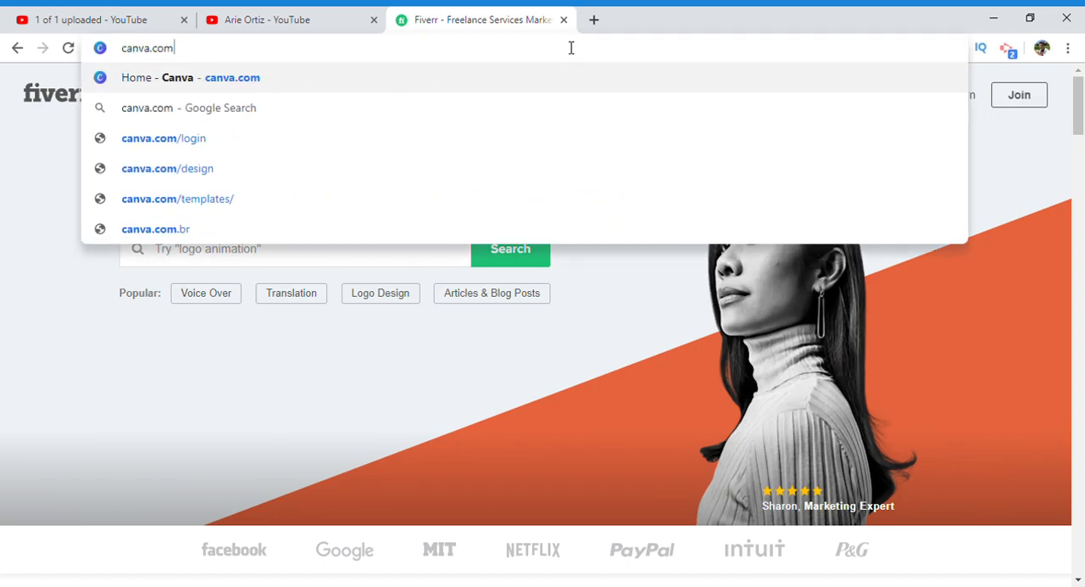
pyautogui.press('Return')
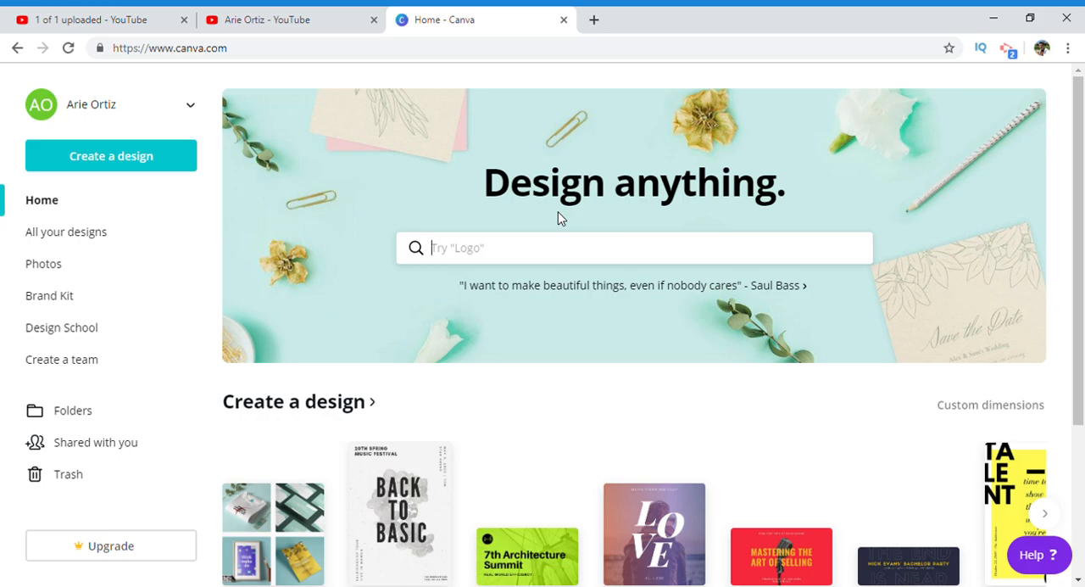
pyautogui.scroll(-4, 1081, 359)
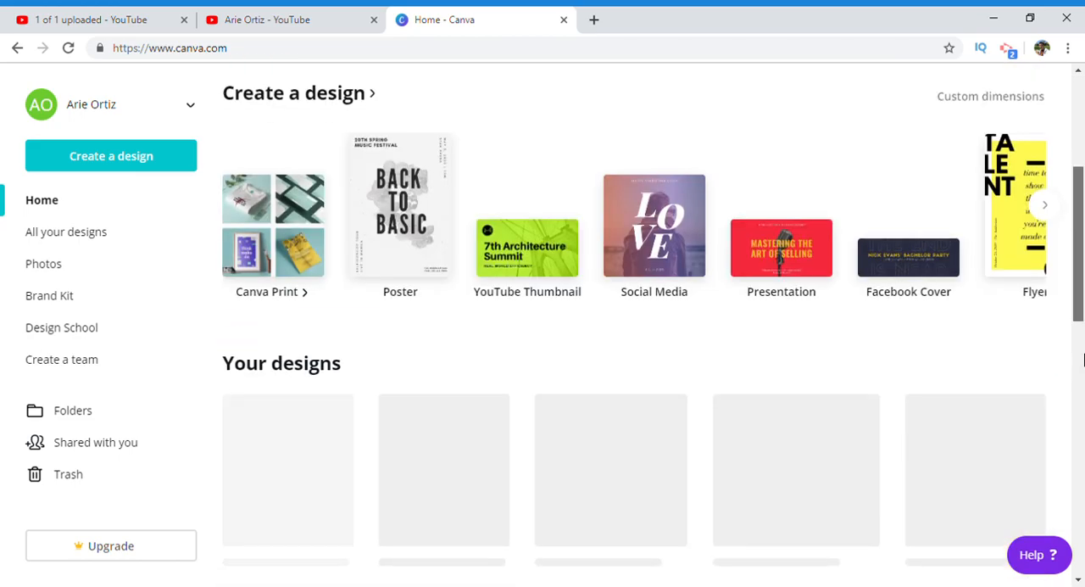
pyautogui.scroll(1, 1081, 359)
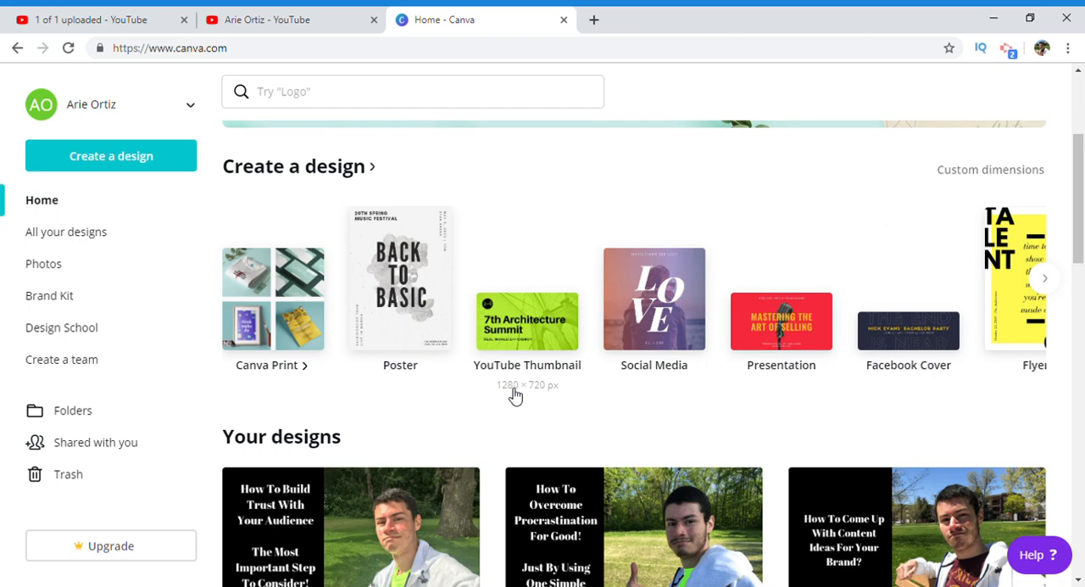
pyautogui.scroll(1, 1081, 161)
pyautogui.moveTo(1081, 161); pyautogui.dragTo(1081, 219)
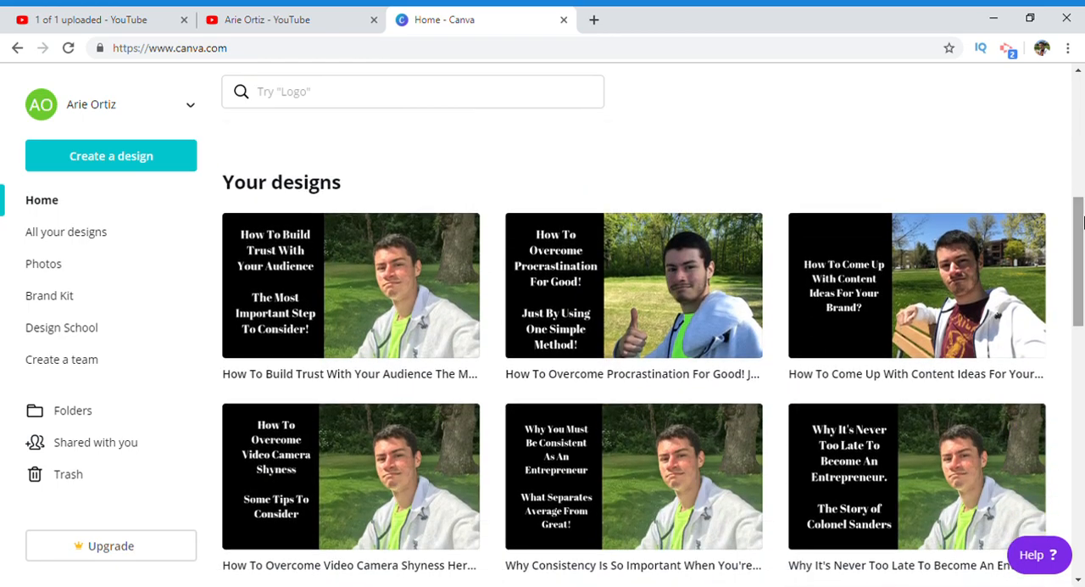
# Step: Look at the uploaded video's default thumbnail, then return to Canva and review the available design types
pyautogui.click(121, 15)
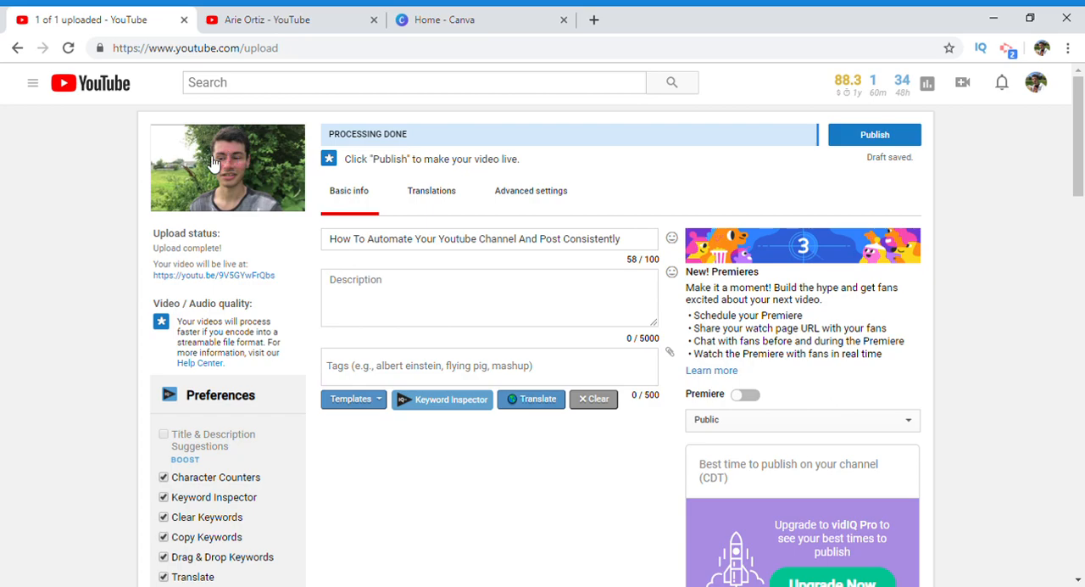
pyautogui.click(520, 13)
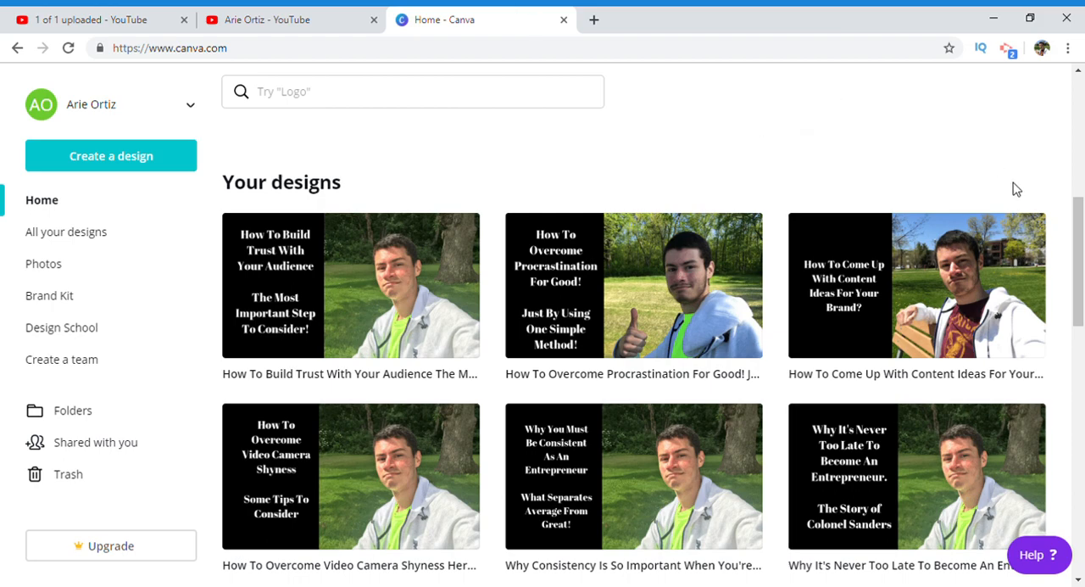
pyautogui.scroll(5, 1080, 200)
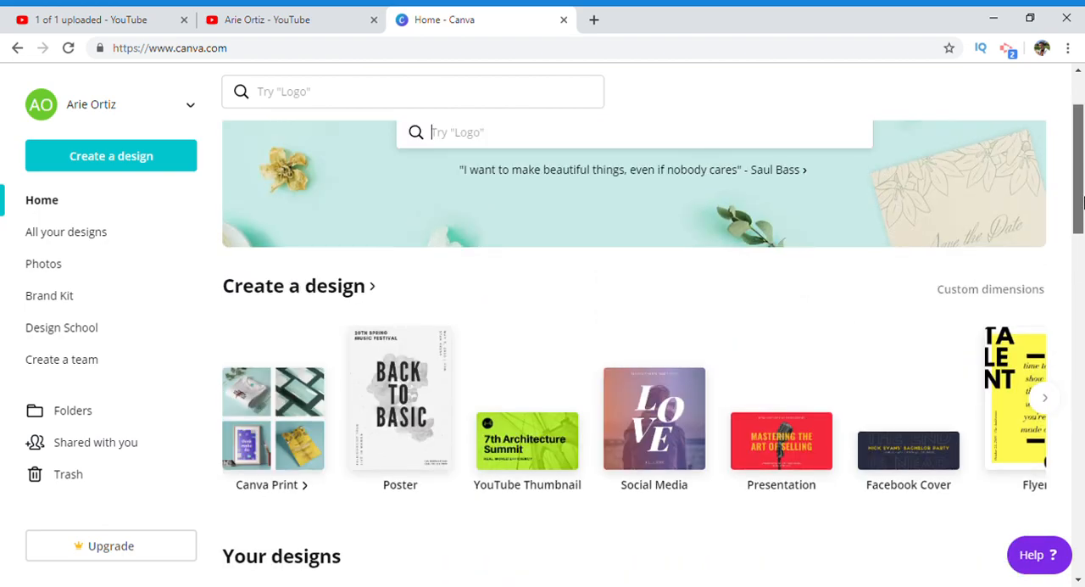
pyautogui.moveTo(1081, 201); pyautogui.dragTo(1080, 210)
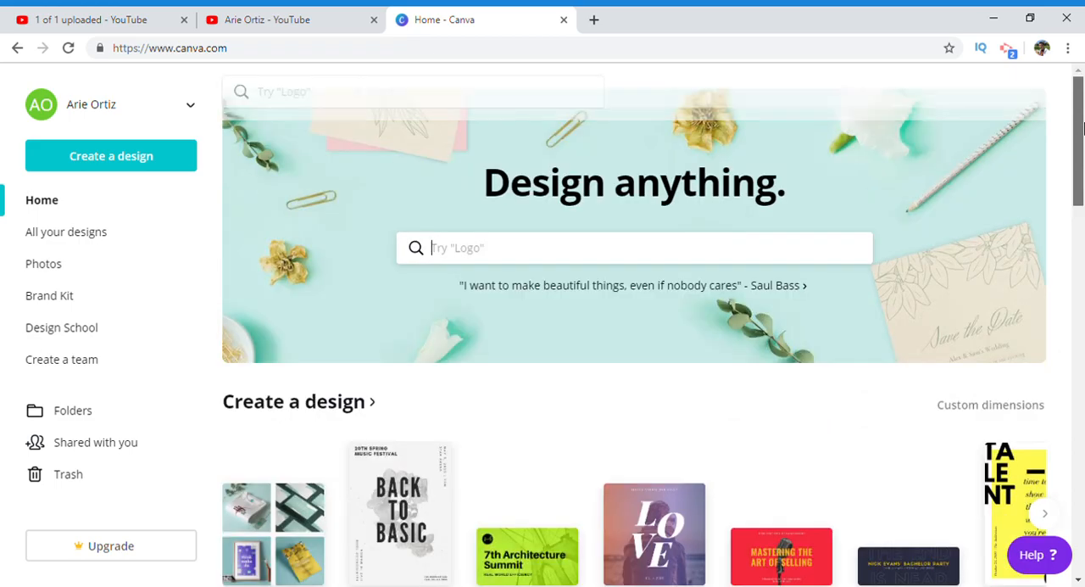
pyautogui.moveTo(1081, 210); pyautogui.dragTo(1075, 131)
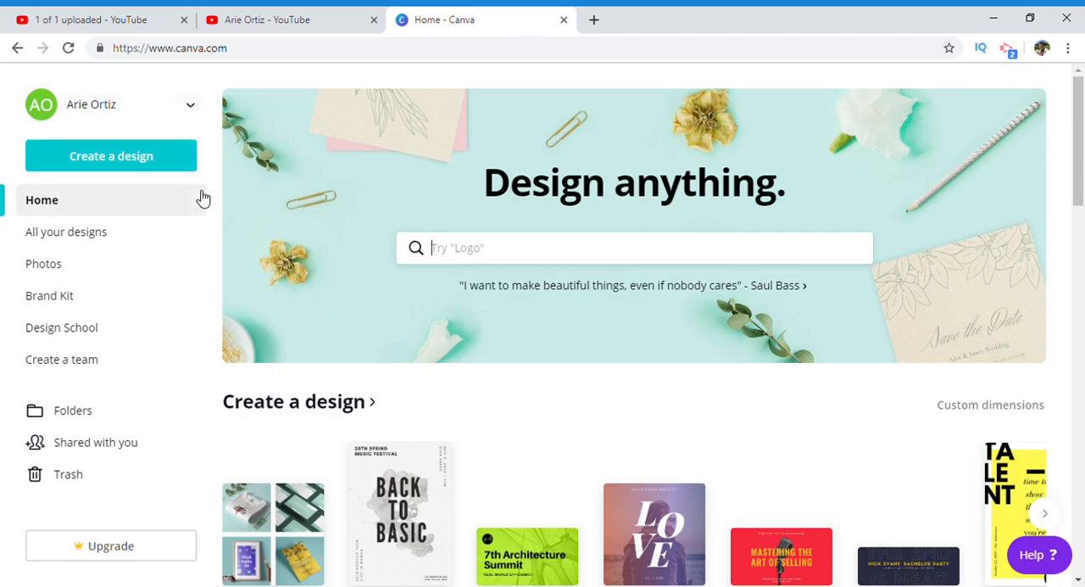
# Step: Create a new YouTube Thumbnail design and delete its placeholder text
pyautogui.click(155, 159)
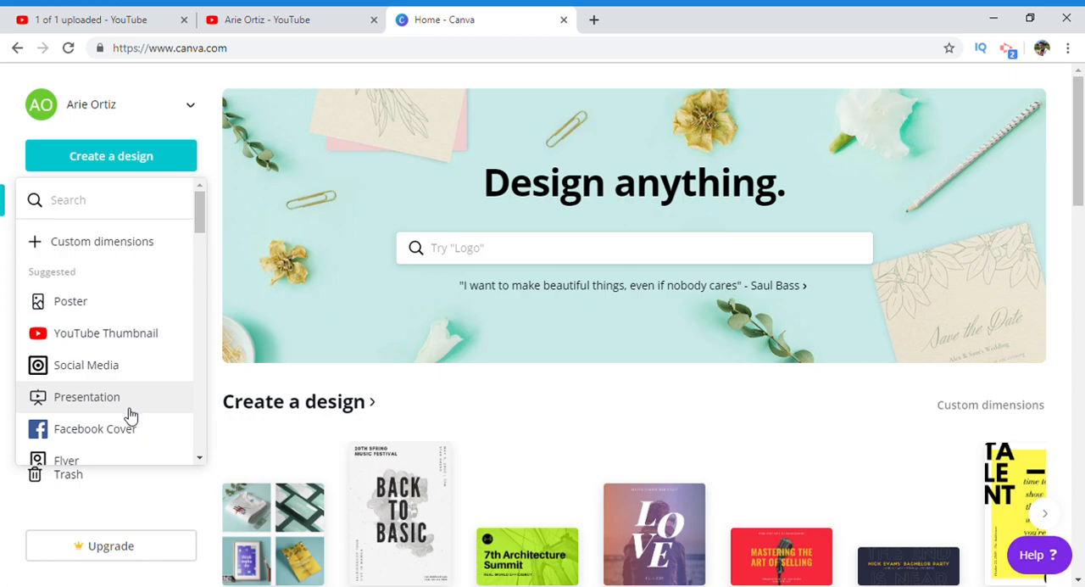
pyautogui.click(145, 346)
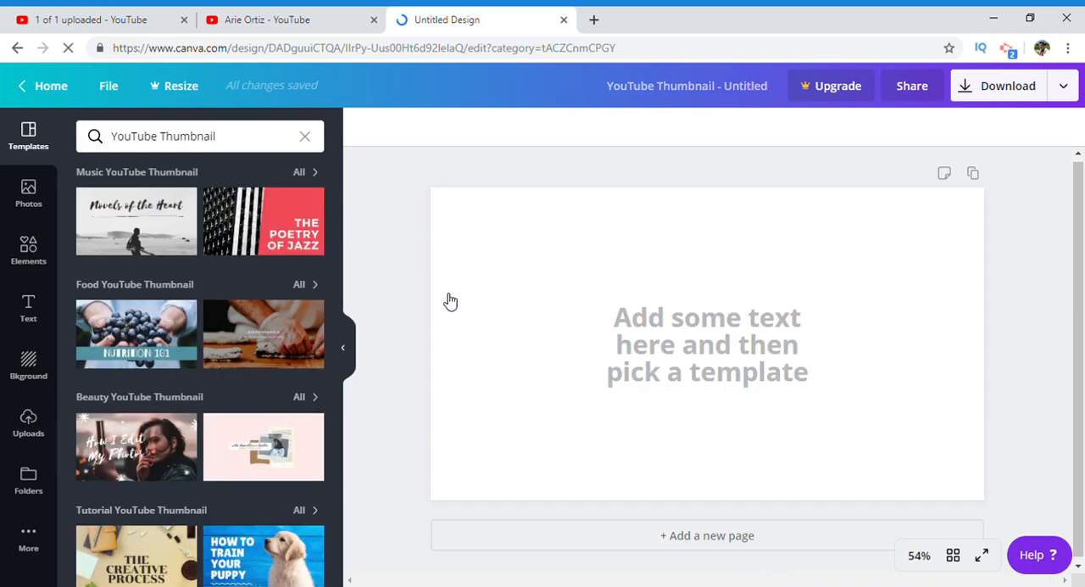
pyautogui.click(704, 343)
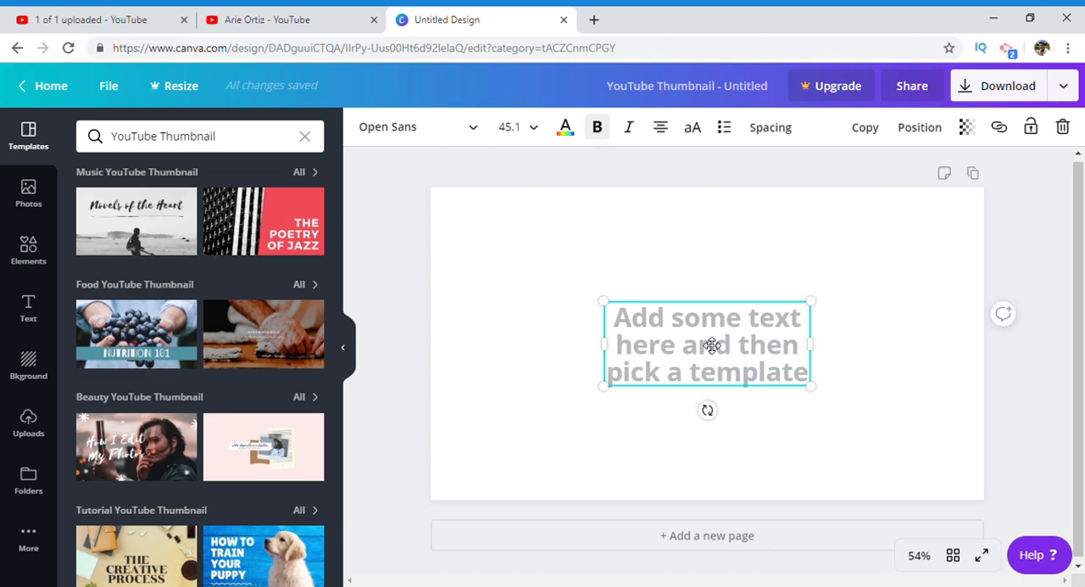
pyautogui.press('Delete')
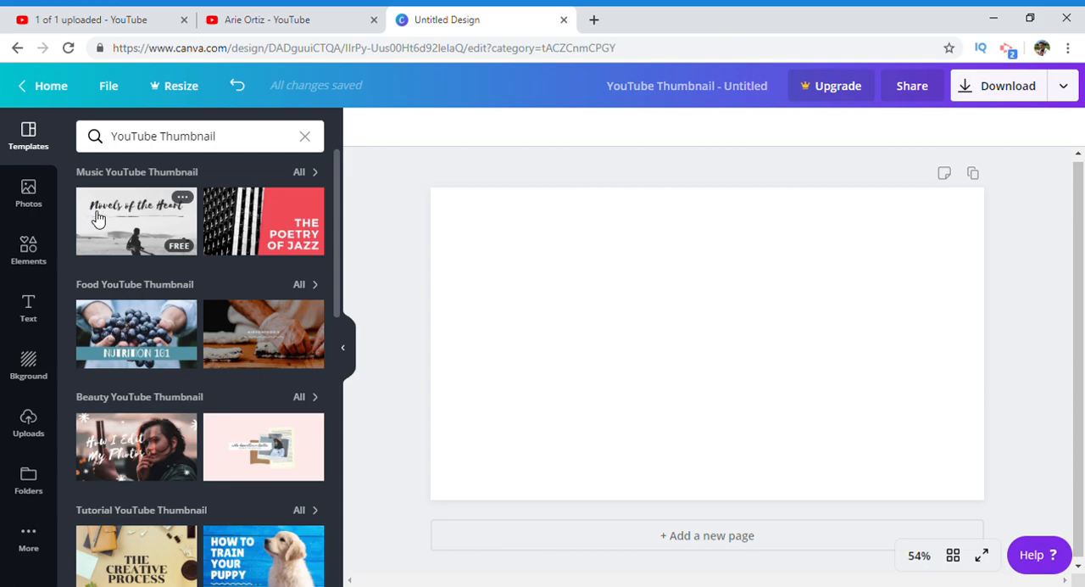
# Step: Try the travel template "The Canadian Rockies" and clear its background photo, title text and three black boxes from the page
pyautogui.moveTo(337, 219); pyautogui.dragTo(331, 355)
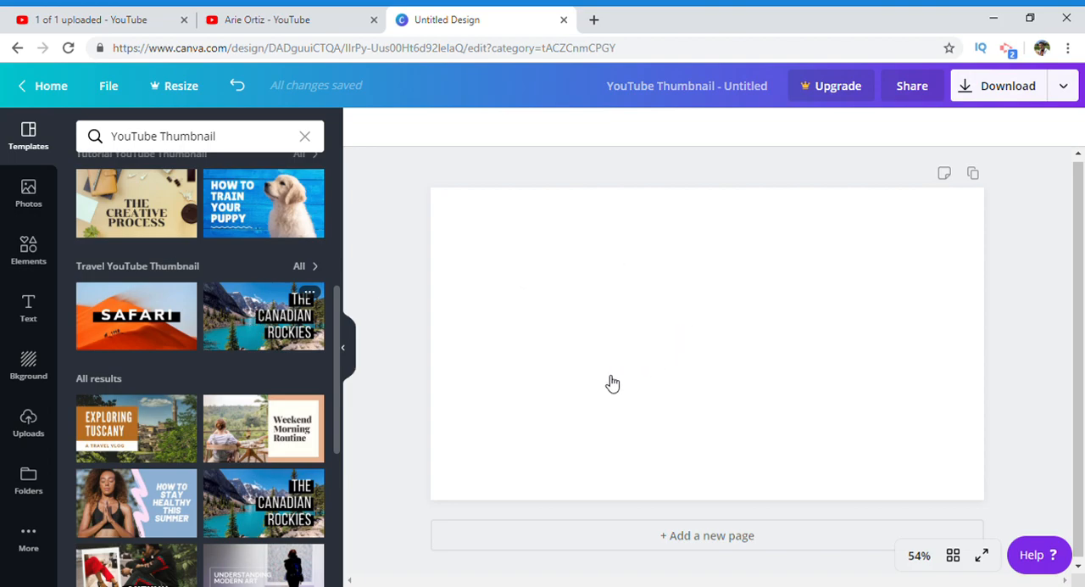
pyautogui.click(266, 333)
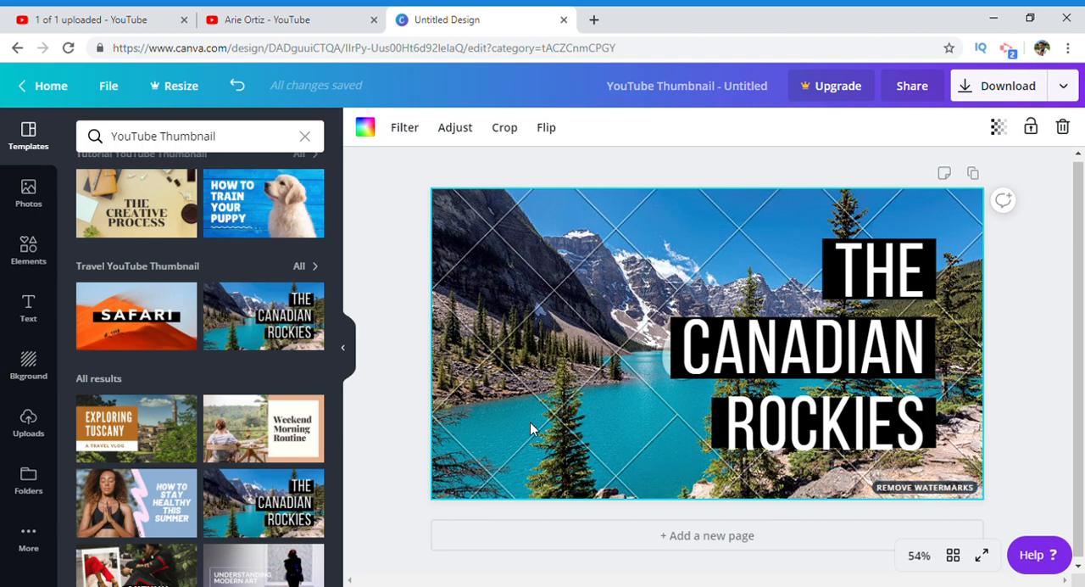
pyautogui.press('Delete')
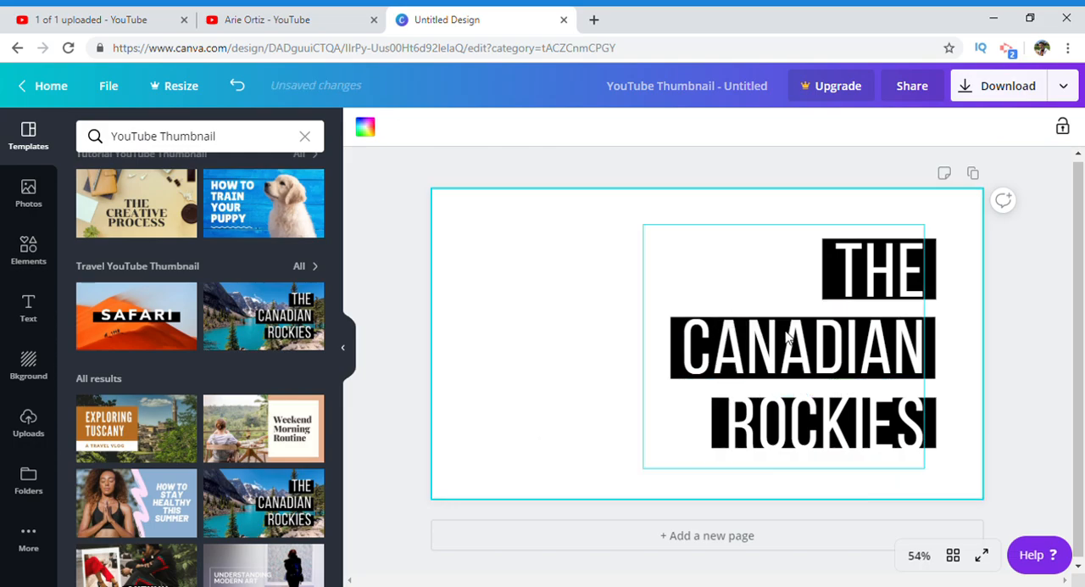
pyautogui.click(802, 358)
pyautogui.click(796, 358)
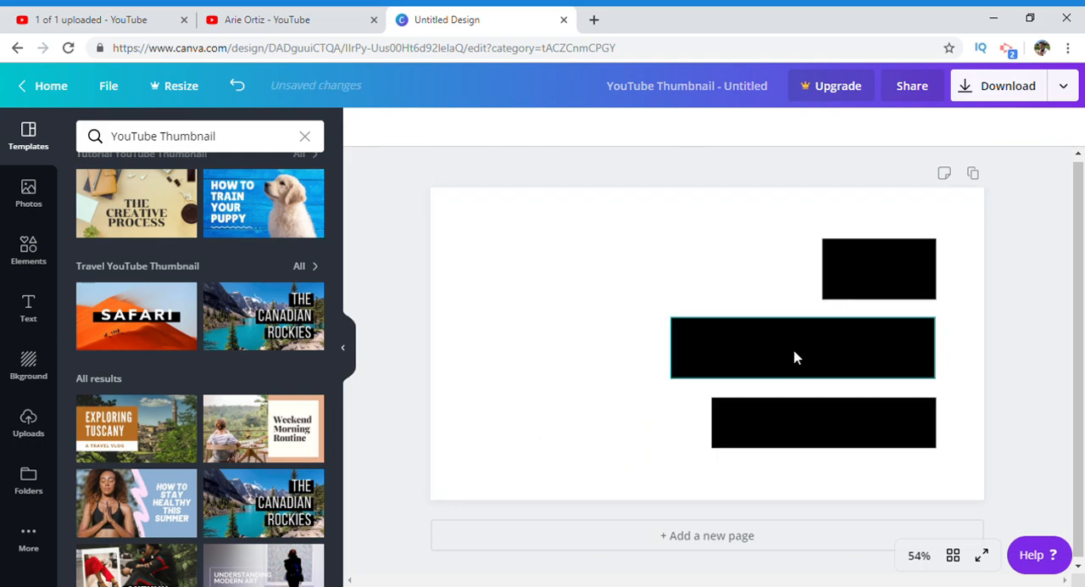
pyautogui.click(858, 360)
pyautogui.press('Delete')
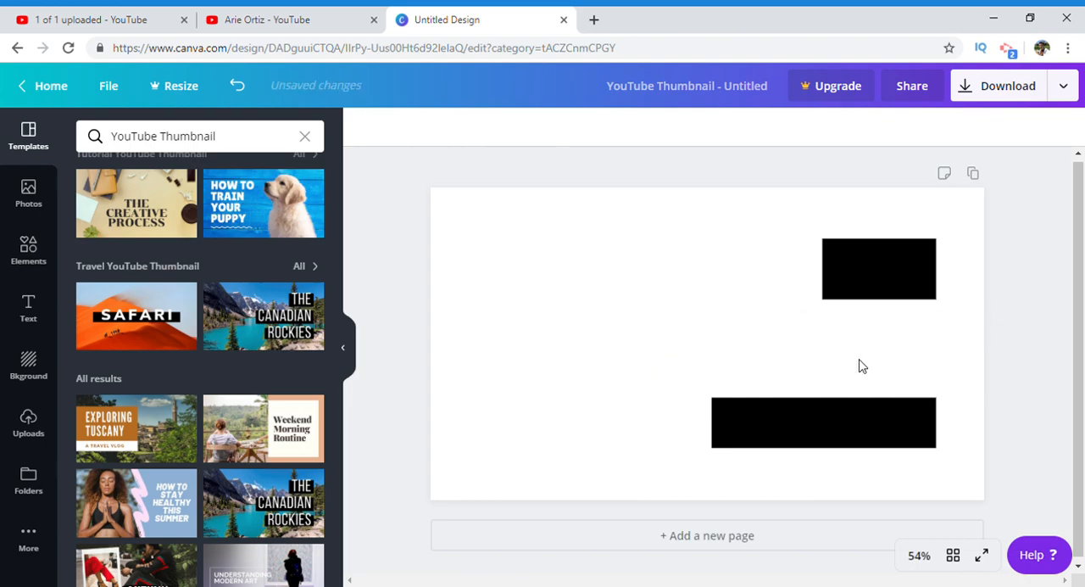
pyautogui.click(877, 418)
pyautogui.press('Delete')
pyautogui.click(901, 273)
pyautogui.press('Delete')
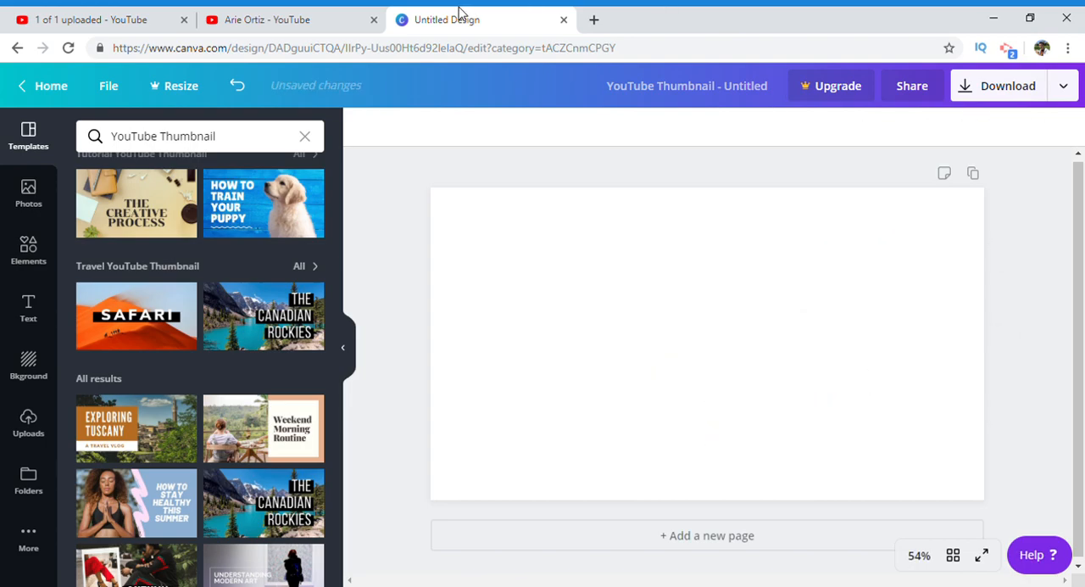
# Step: Check the channel's existing thumbnails for reference, then place the uploaded photo with the maroon shirt and bench in the page's upper-right corner
pyautogui.click(244, 17)
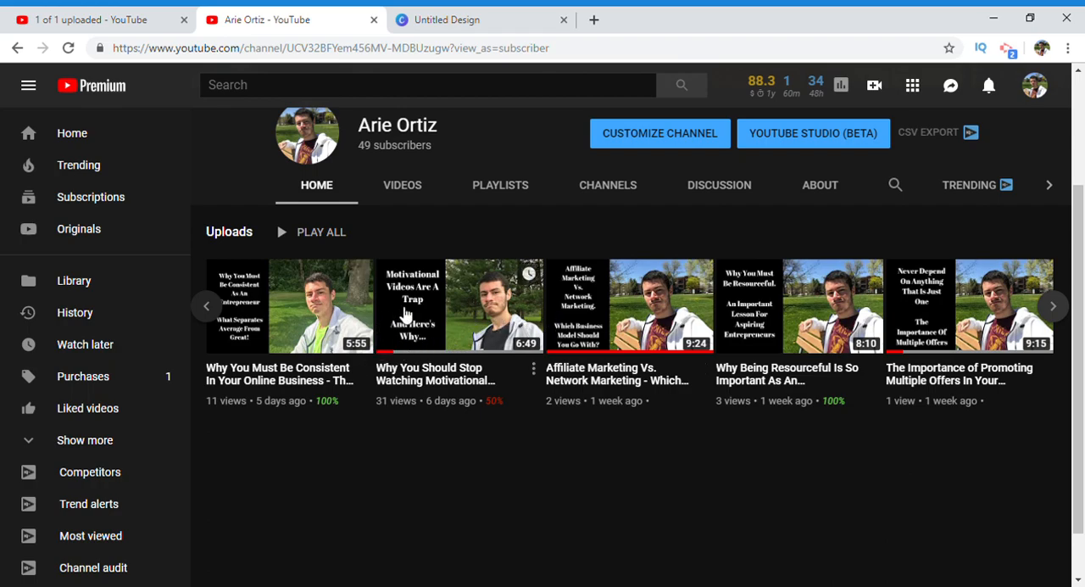
pyautogui.click(449, 15)
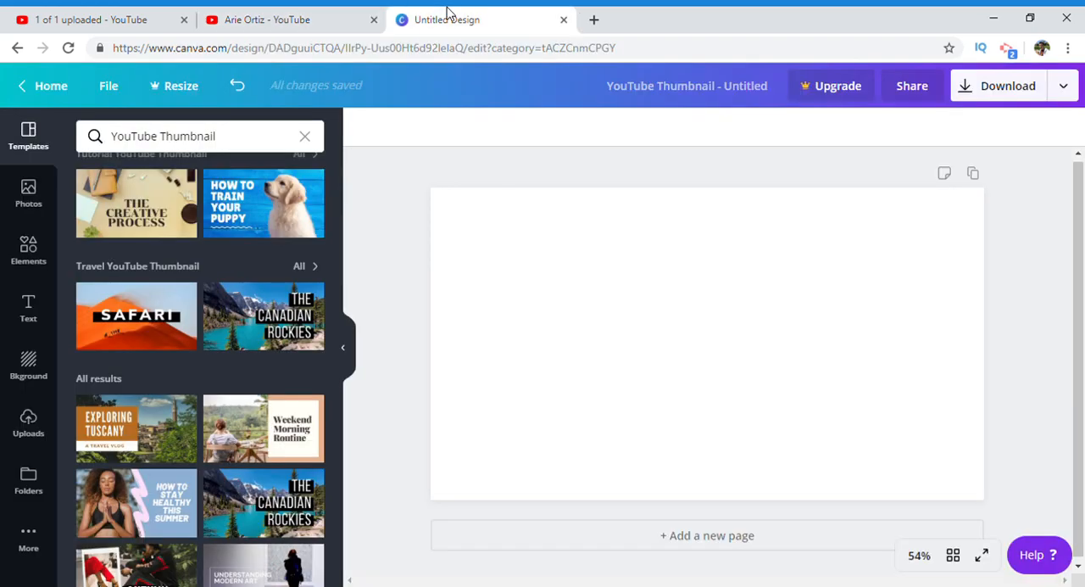
pyautogui.click(28, 421)
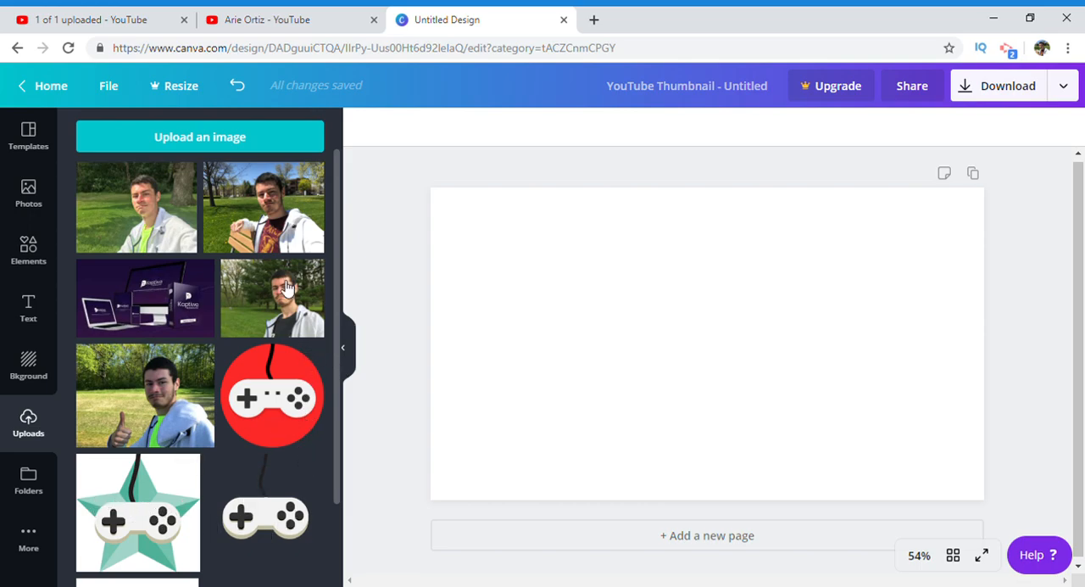
pyautogui.click(265, 222)
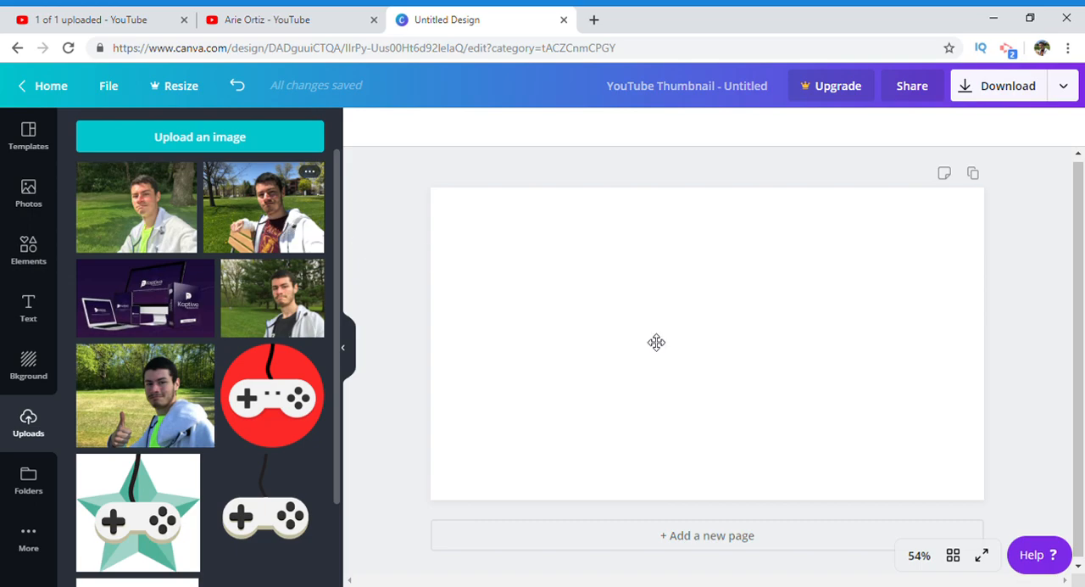
pyautogui.moveTo(765, 342); pyautogui.dragTo(870, 319)
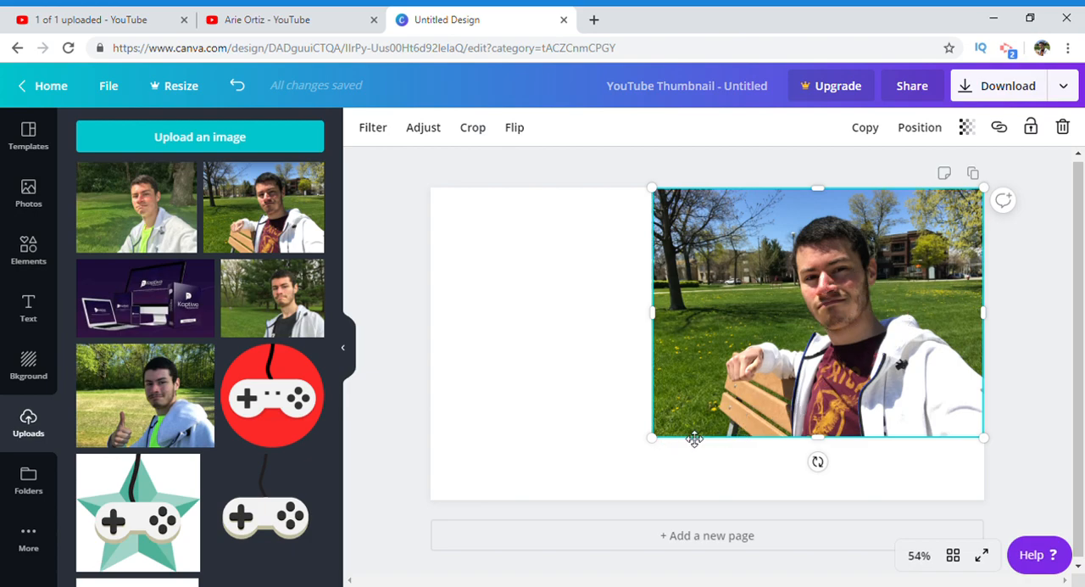
# Step: Enlarge the photo to 960 × 720 and crop its left side so it fills about the right three-fifths of the page
pyautogui.moveTo(662, 451); pyautogui.dragTo(594, 532)
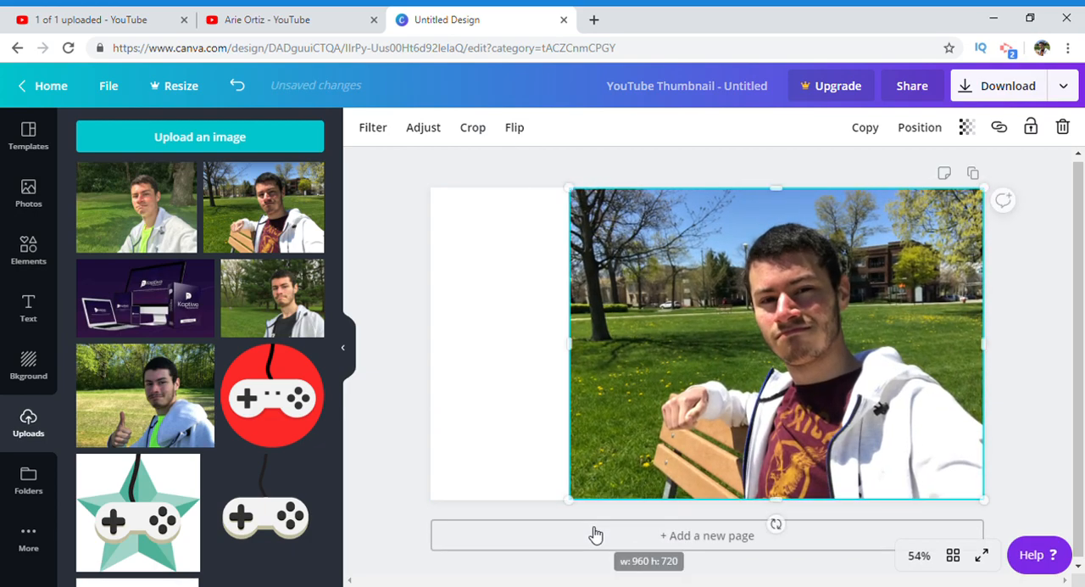
pyautogui.moveTo(578, 359); pyautogui.dragTo(648, 361)
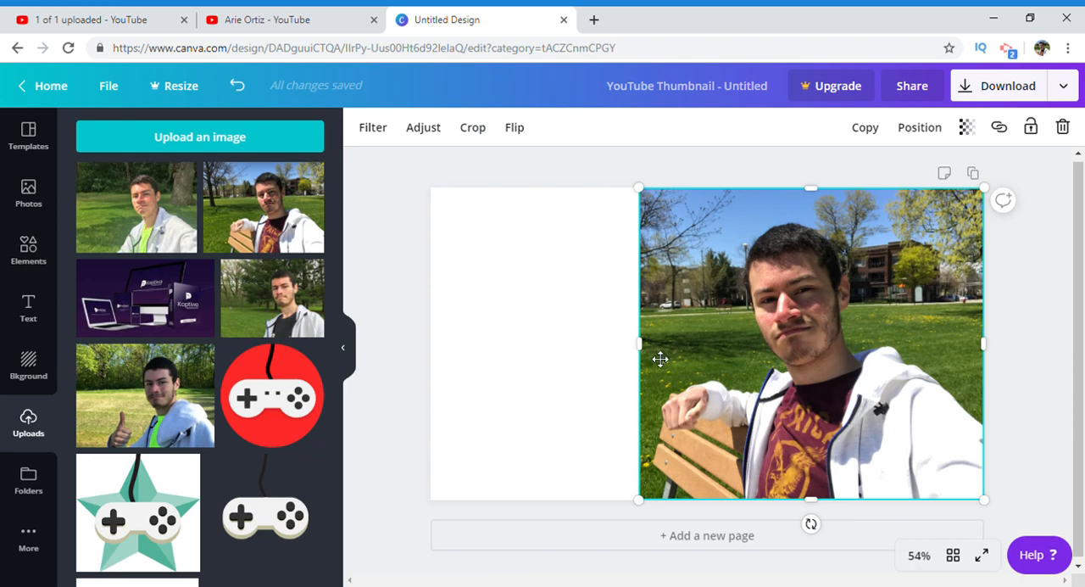
pyautogui.moveTo(651, 355); pyautogui.dragTo(656, 355)
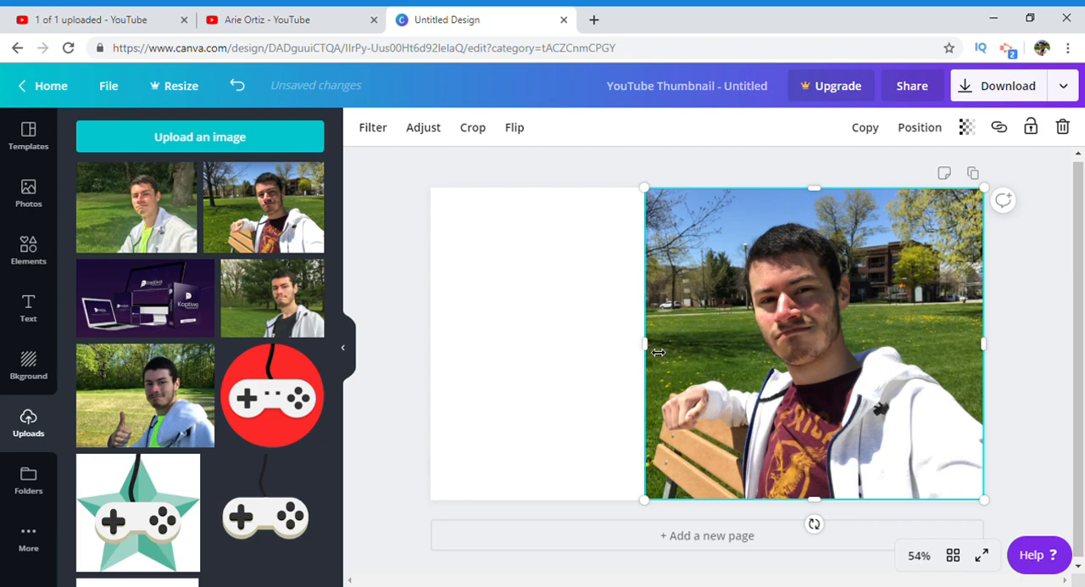
# Step: Crop the photo's left edge slightly further and fill the page background with solid black
pyautogui.moveTo(661, 352); pyautogui.dragTo(665, 352)
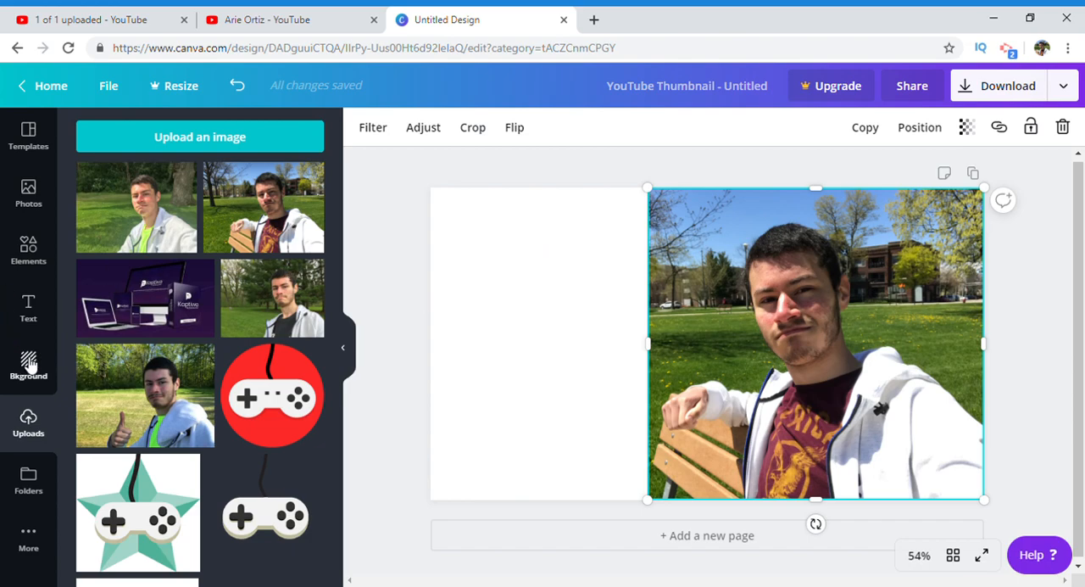
pyautogui.click(30, 363)
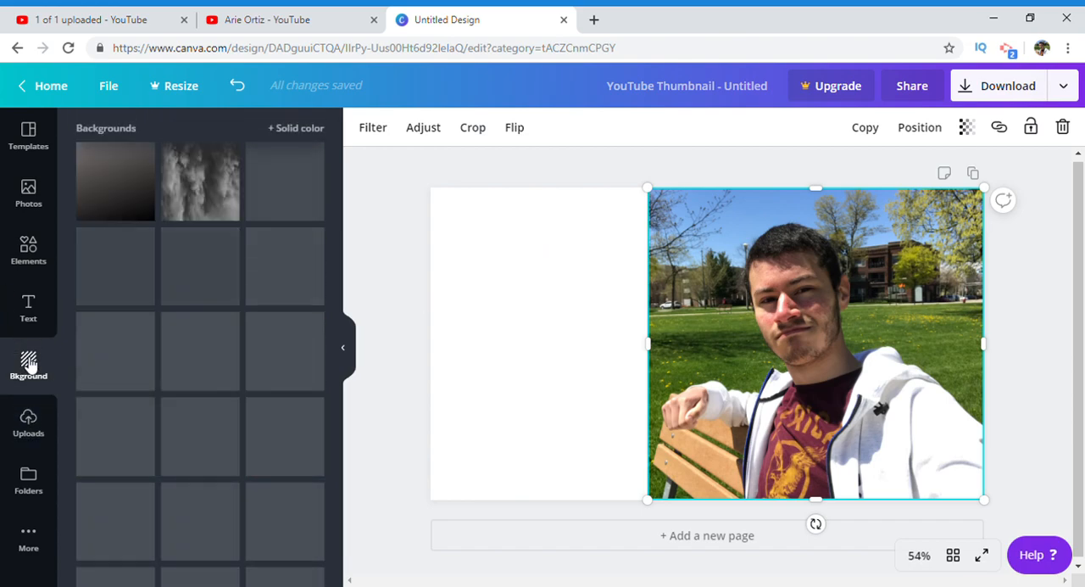
pyautogui.click(285, 132)
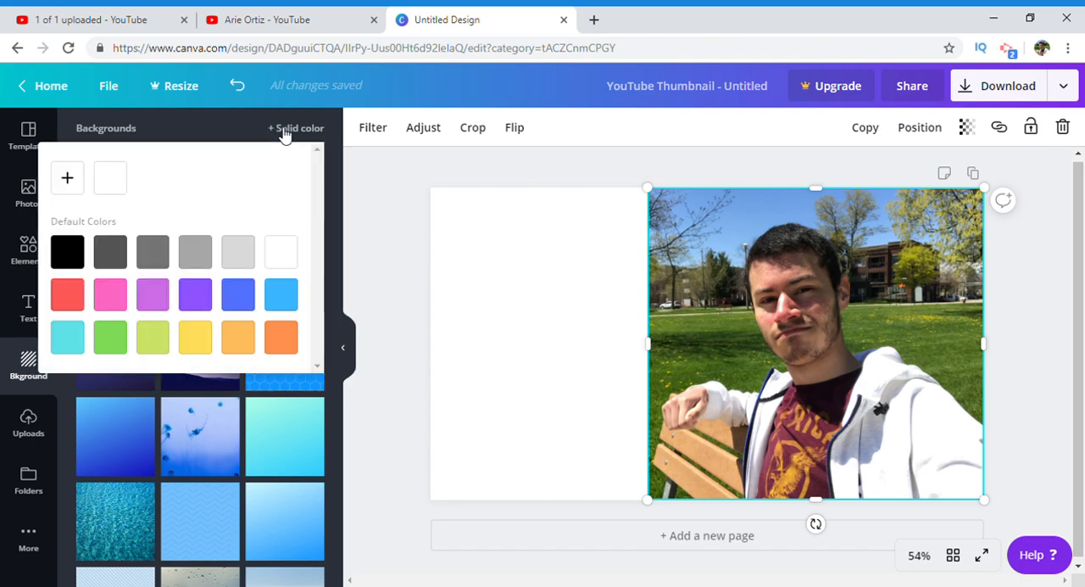
pyautogui.click(67, 254)
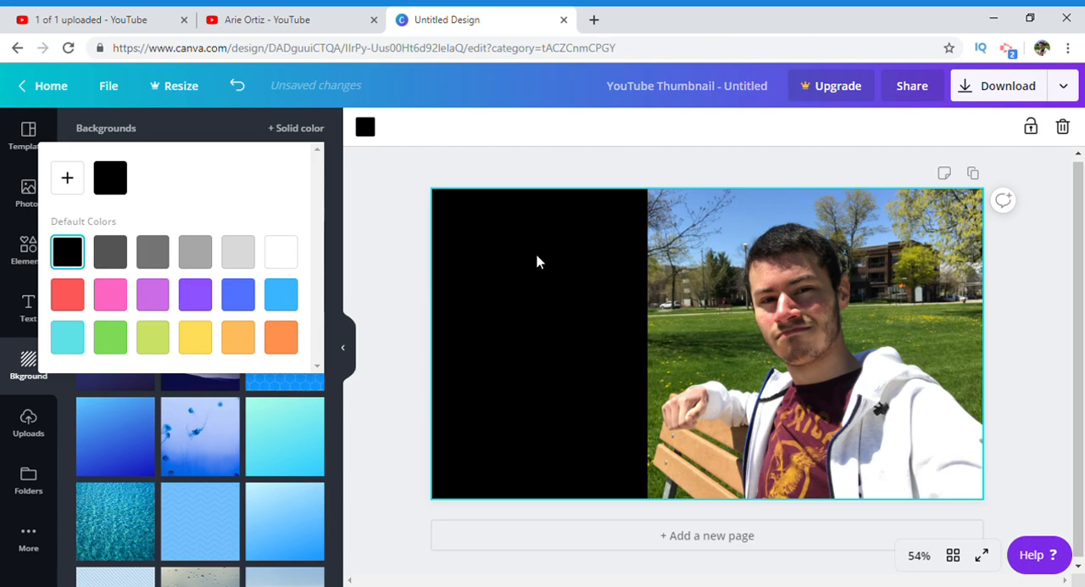
pyautogui.click(542, 177)
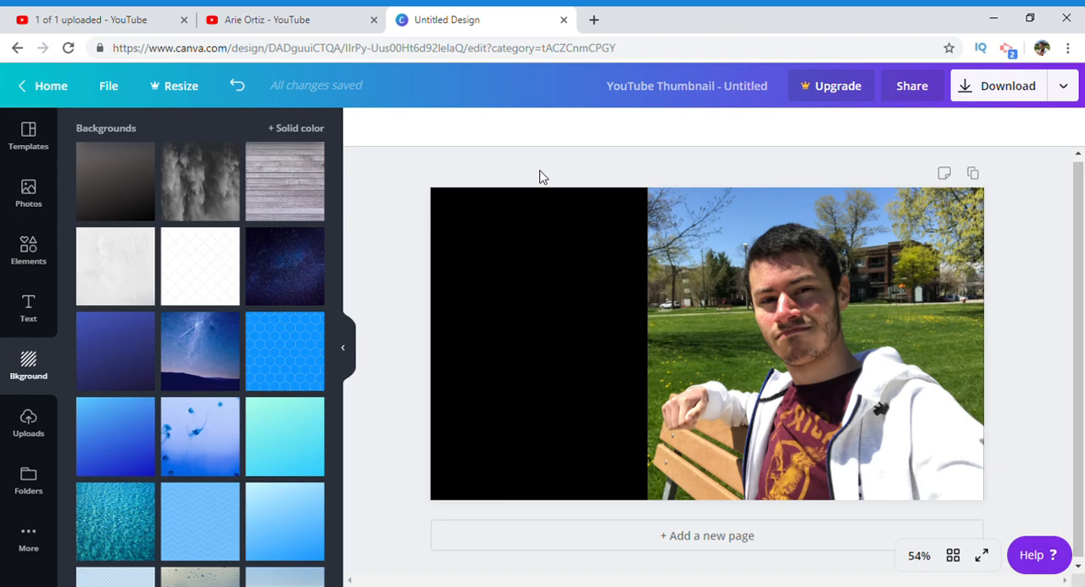
# Step: Add a heading in the upper part of the black area reading "How To Automate Your Youtube Channel"
pyautogui.click(26, 313)
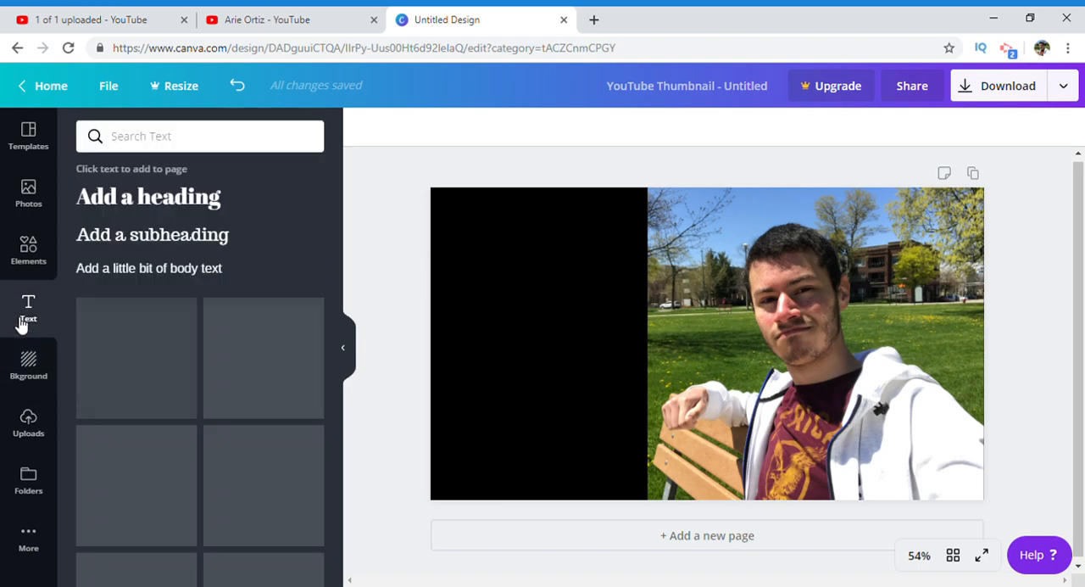
pyautogui.click(135, 206)
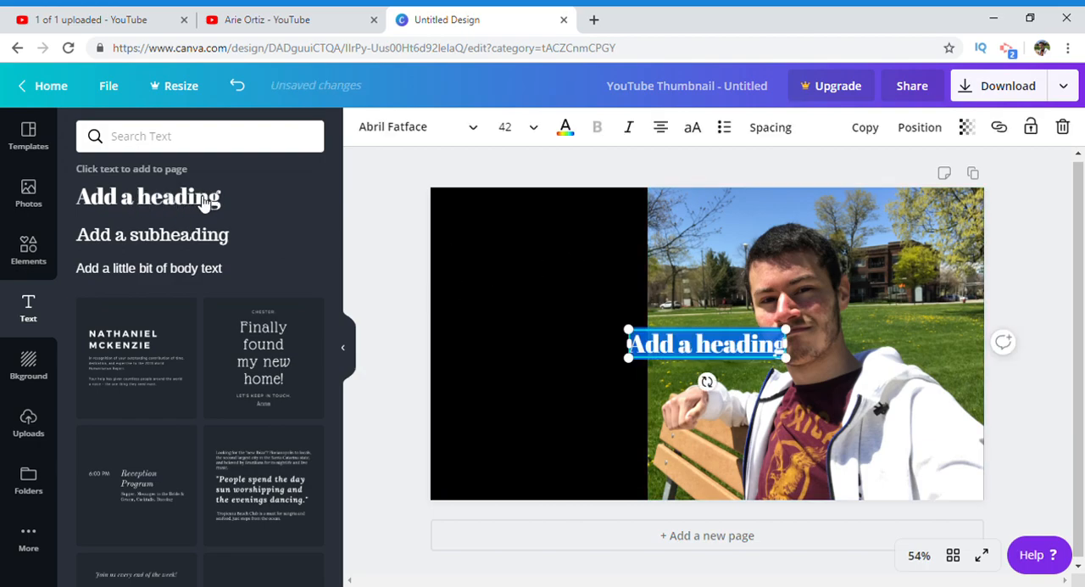
pyautogui.moveTo(716, 343); pyautogui.dragTo(543, 231)
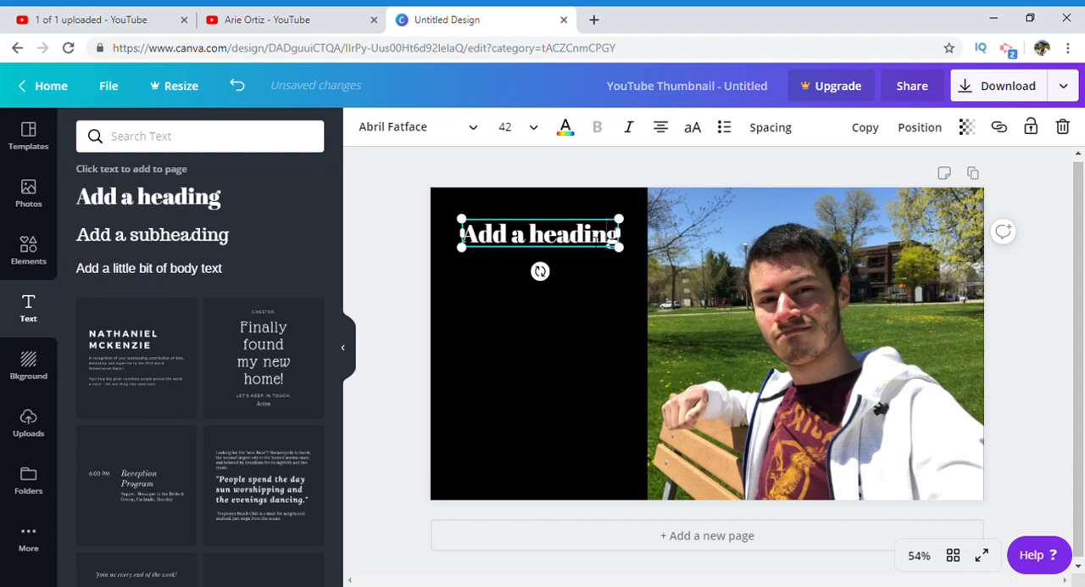
pyautogui.moveTo(613, 242); pyautogui.dragTo(484, 257)
pyautogui.press('BackSpace')
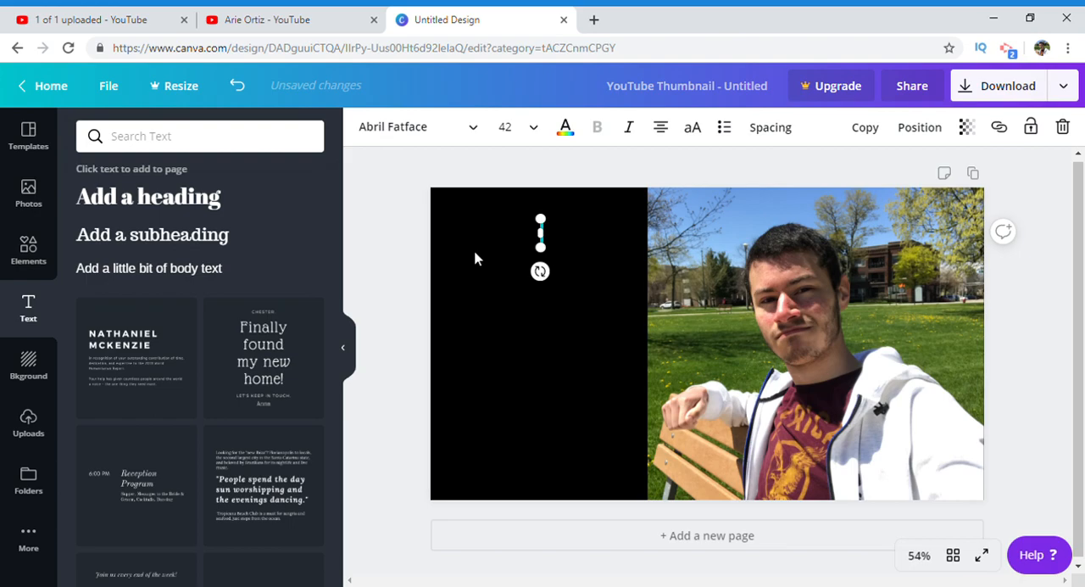
pyautogui.write('How')
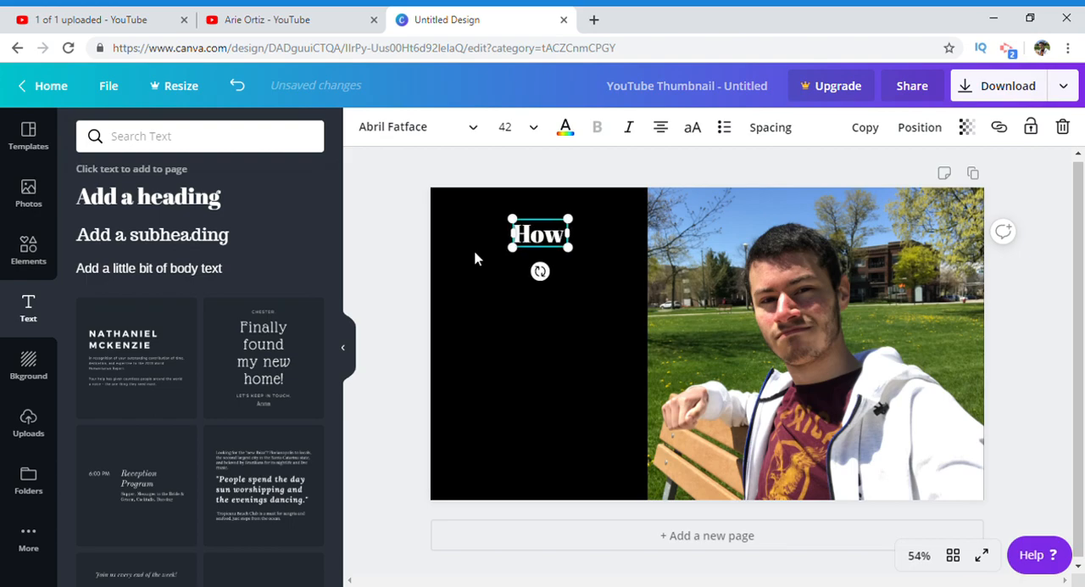
pyautogui.write('! To')
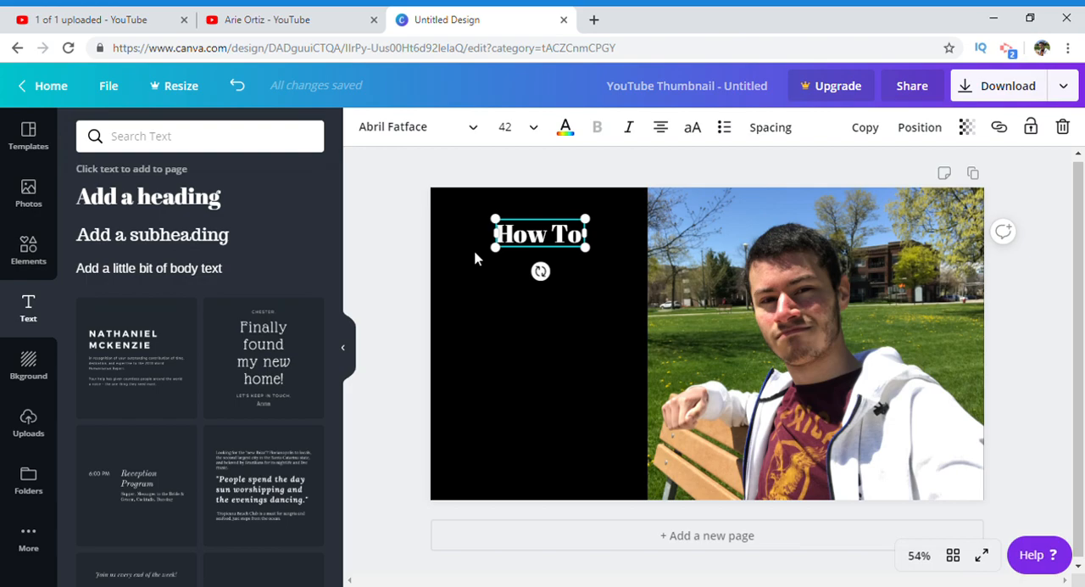
pyautogui.write('Aut')
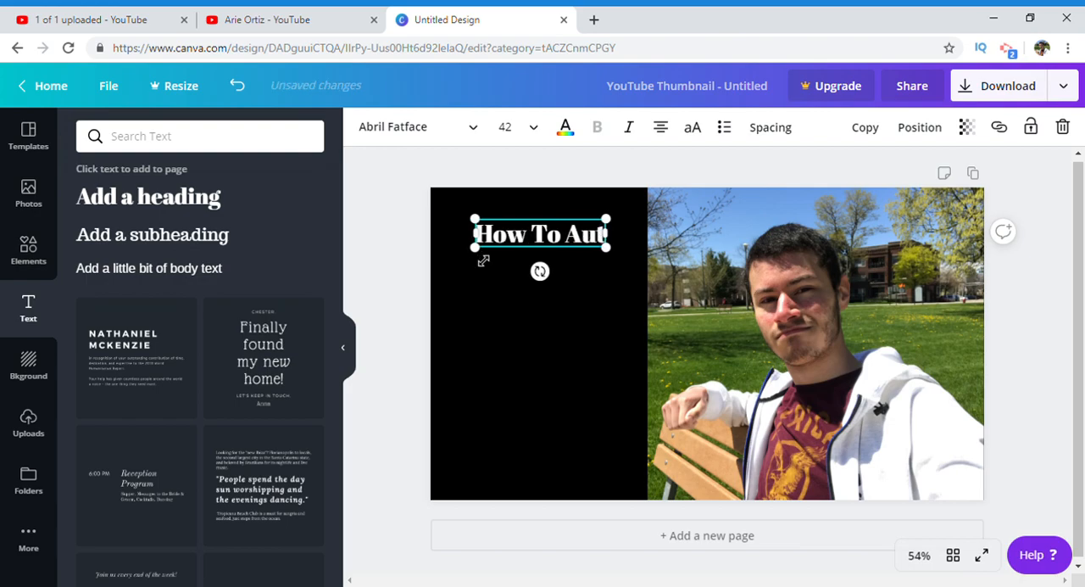
pyautogui.write('omate Your')
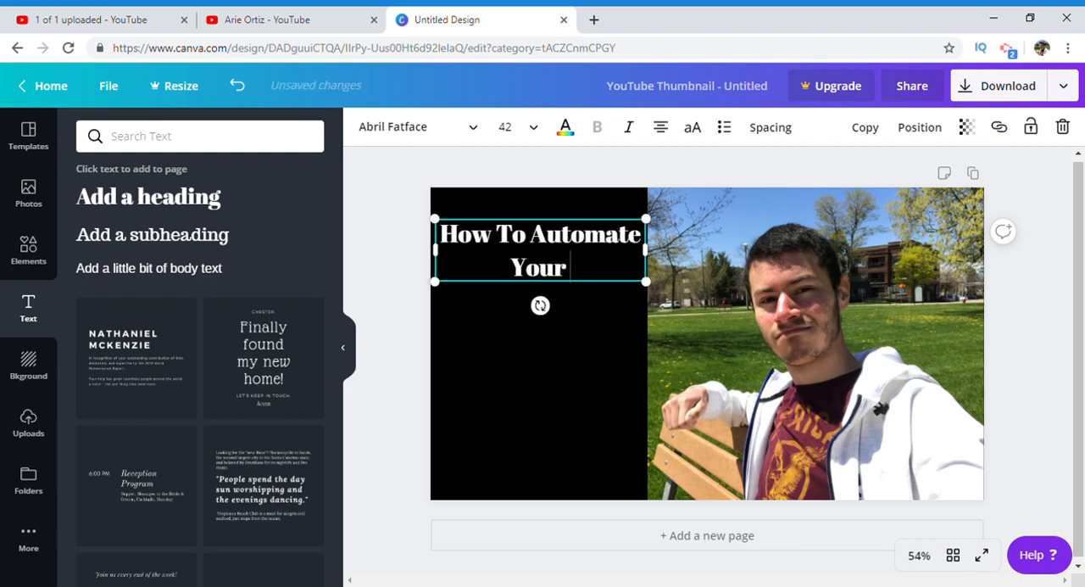
pyautogui.write(' Youtube Channel')
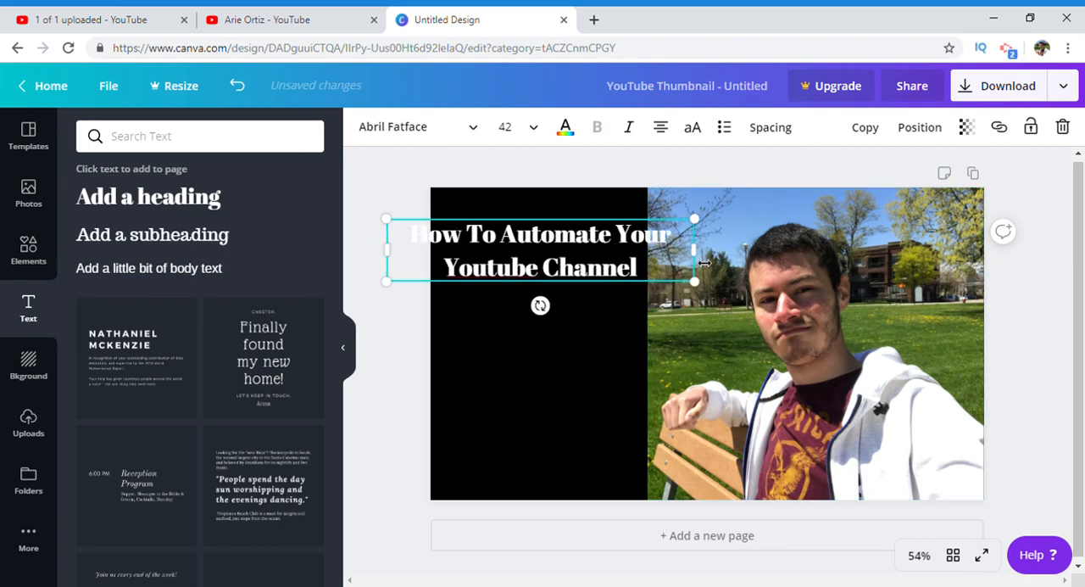
# Step: Narrow the heading's text box so it wraps onto four lines within the black area, and add two line breaks after "Channel"
pyautogui.moveTo(670, 265); pyautogui.dragTo(591, 268)
pyautogui.moveTo(541, 226); pyautogui.dragTo(597, 226)
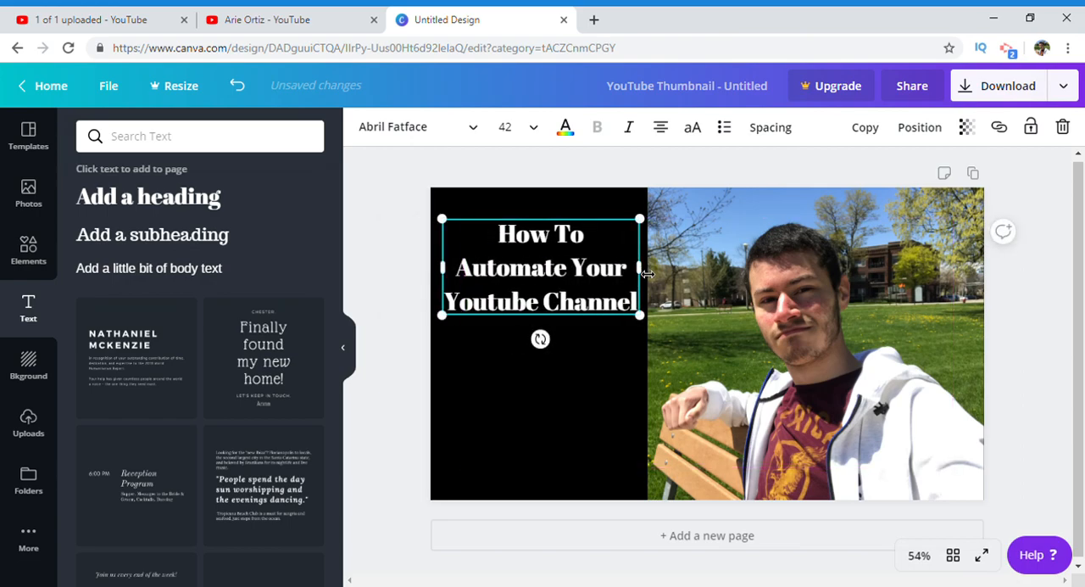
pyautogui.moveTo(642, 274); pyautogui.dragTo(620, 276)
pyautogui.moveTo(550, 226); pyautogui.dragTo(571, 226)
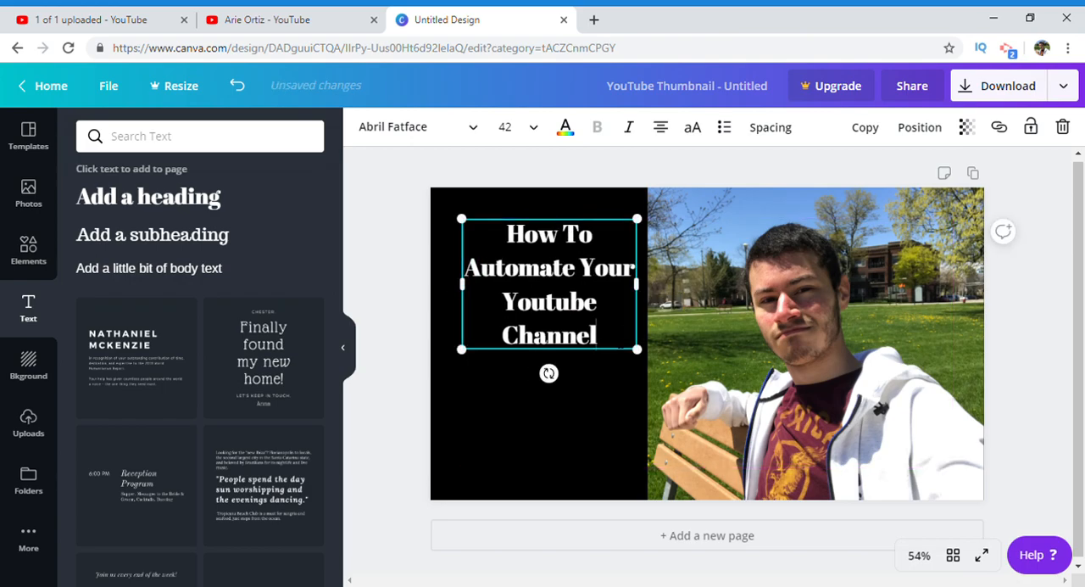
pyautogui.press('Return')
pyautogui.press('Return')
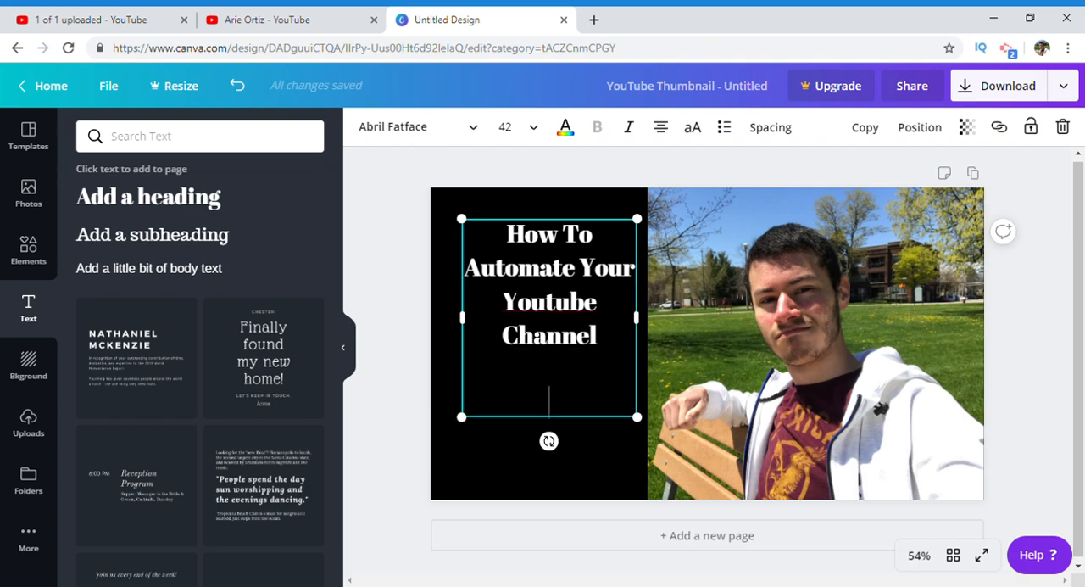
pyautogui.click(37, 254)
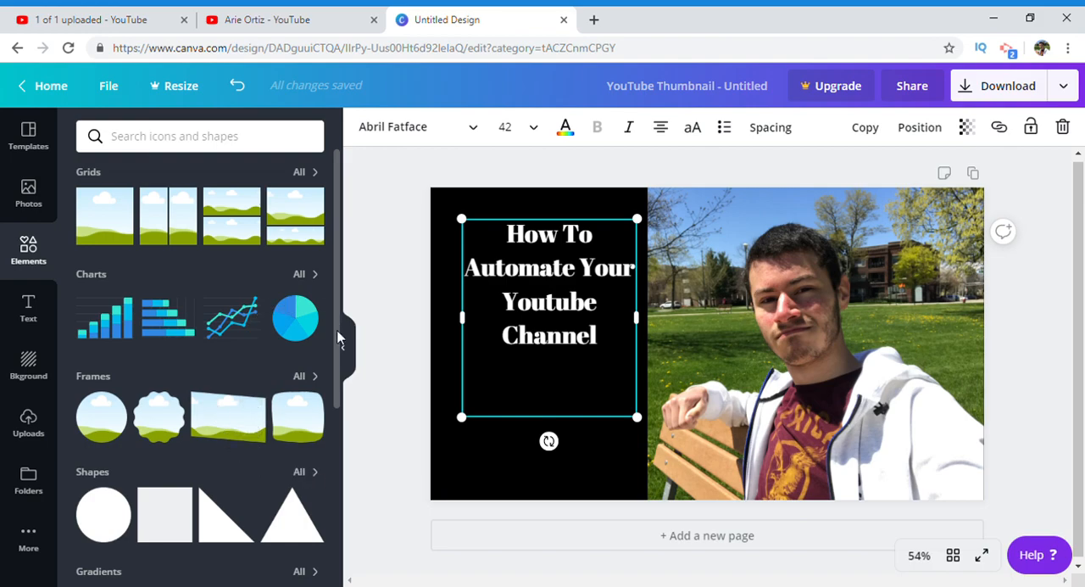
pyautogui.scroll(-5, 337, 338)
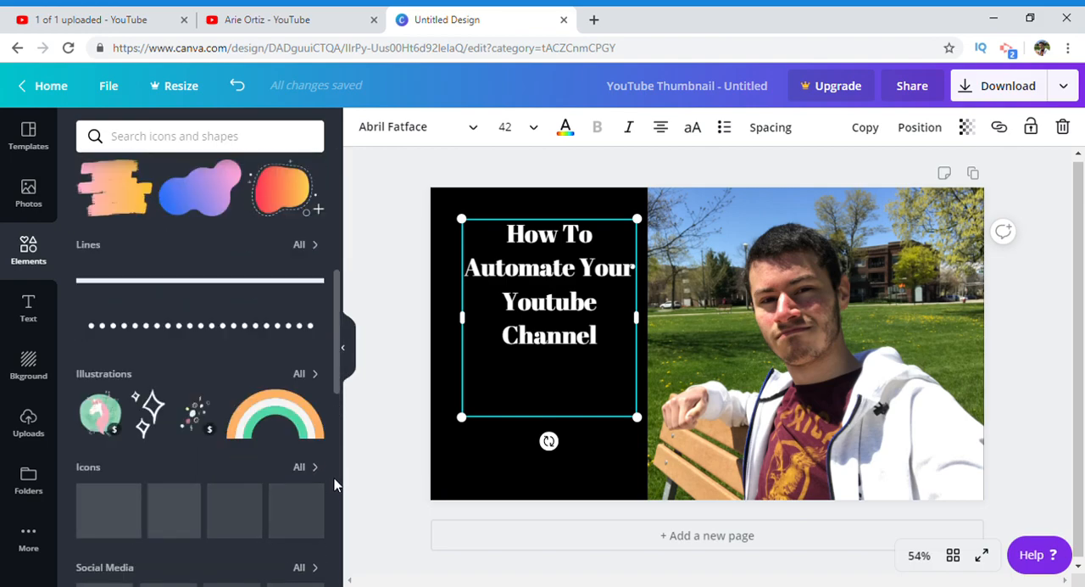
pyautogui.scroll(5, 335, 485)
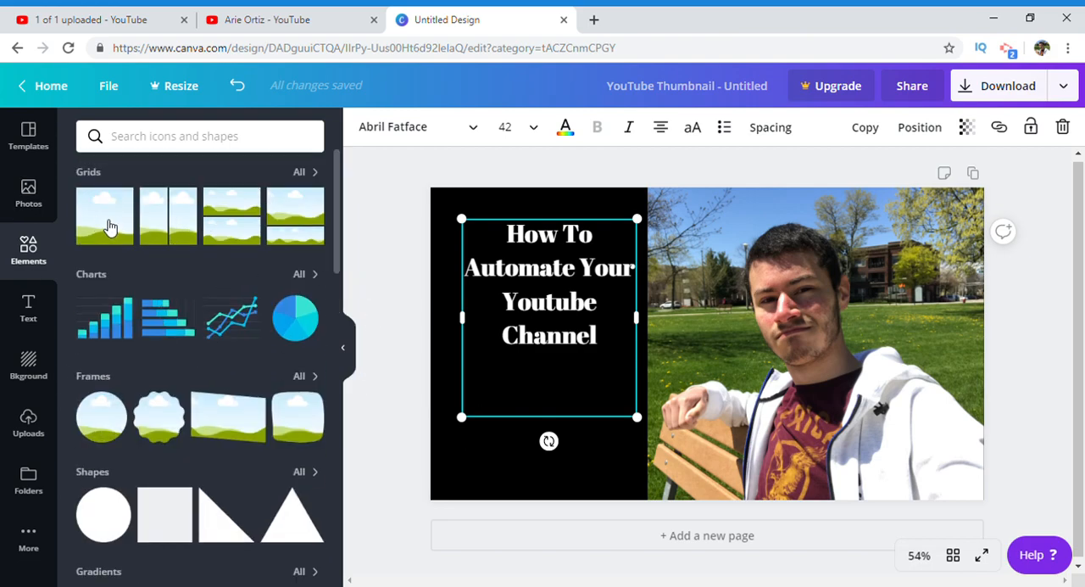
pyautogui.click(28, 197)
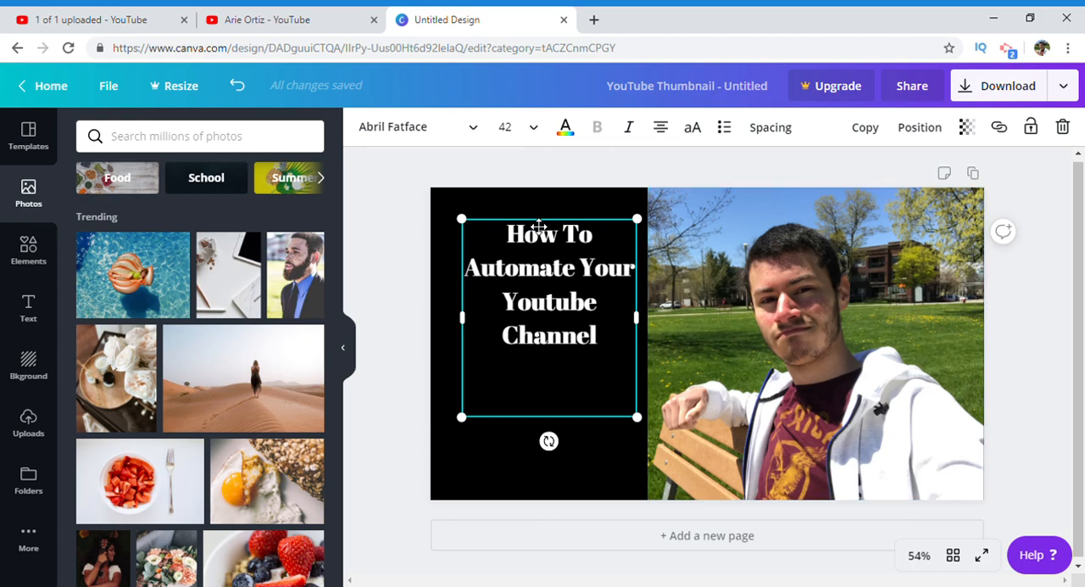
# Step: Nudge the heading slightly left and add "And Post Consistently." below the blank line in the same text box
pyautogui.moveTo(539, 227); pyautogui.dragTo(534, 227)
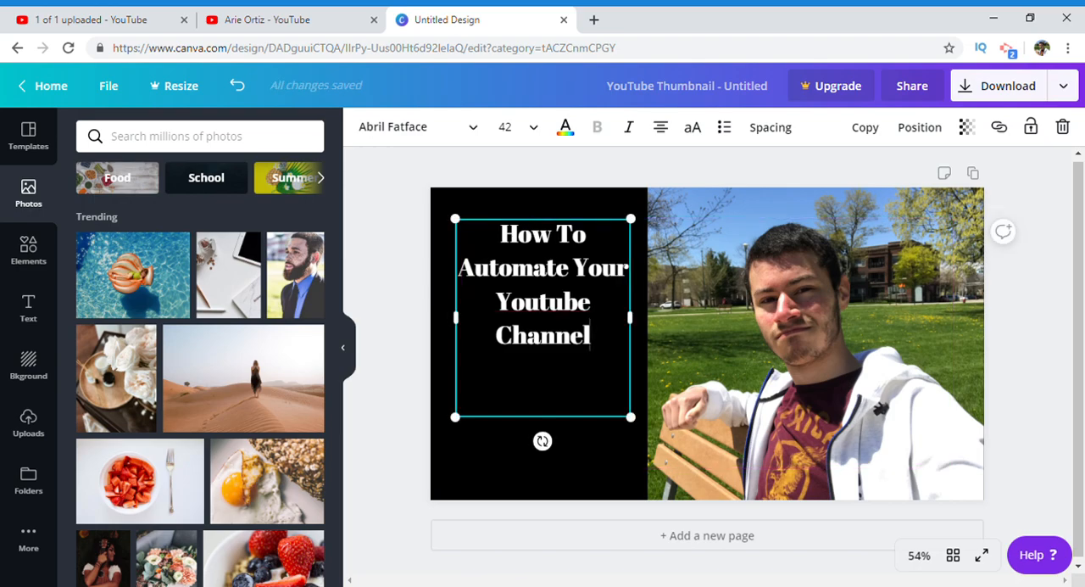
pyautogui.click(543, 368)
pyautogui.click(544, 400)
pyautogui.write('A')
pyautogui.press('BackSpace')
pyautogui.write('An')
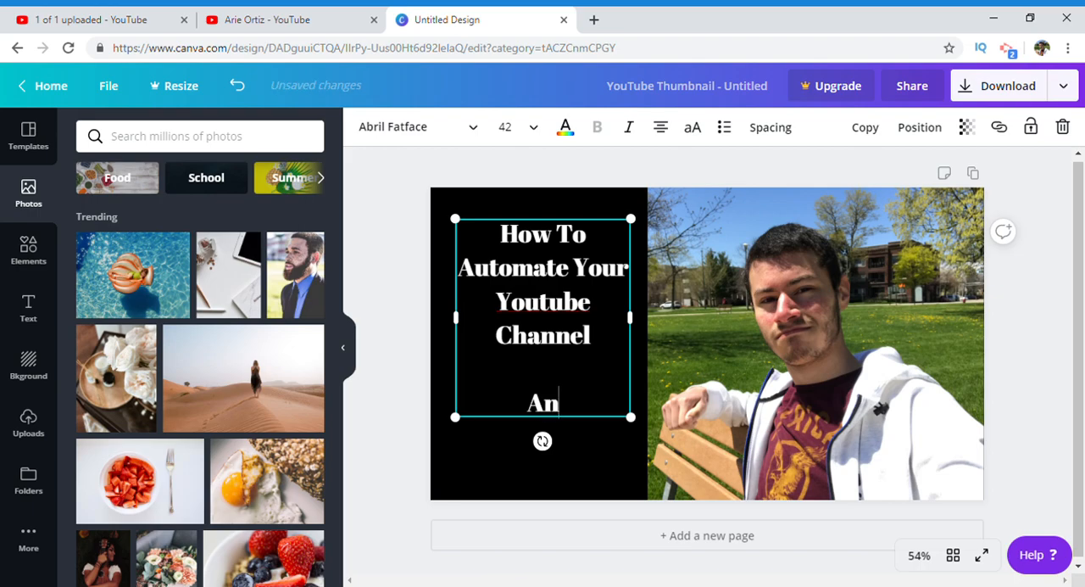
pyautogui.write('d Post Consi')
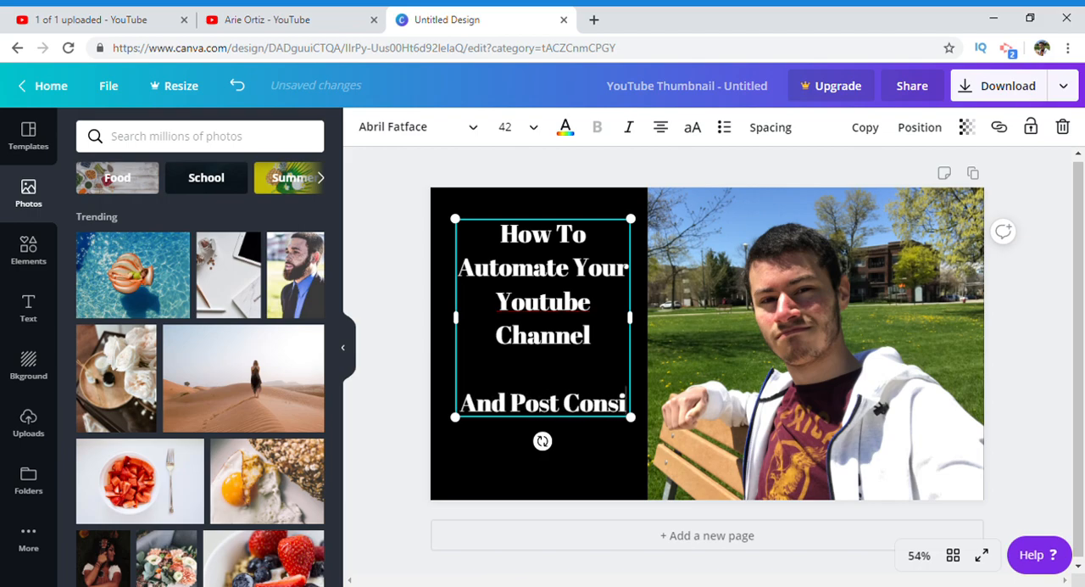
pyautogui.write('sti')
pyautogui.press('BackSpace')
pyautogui.write('ently.')
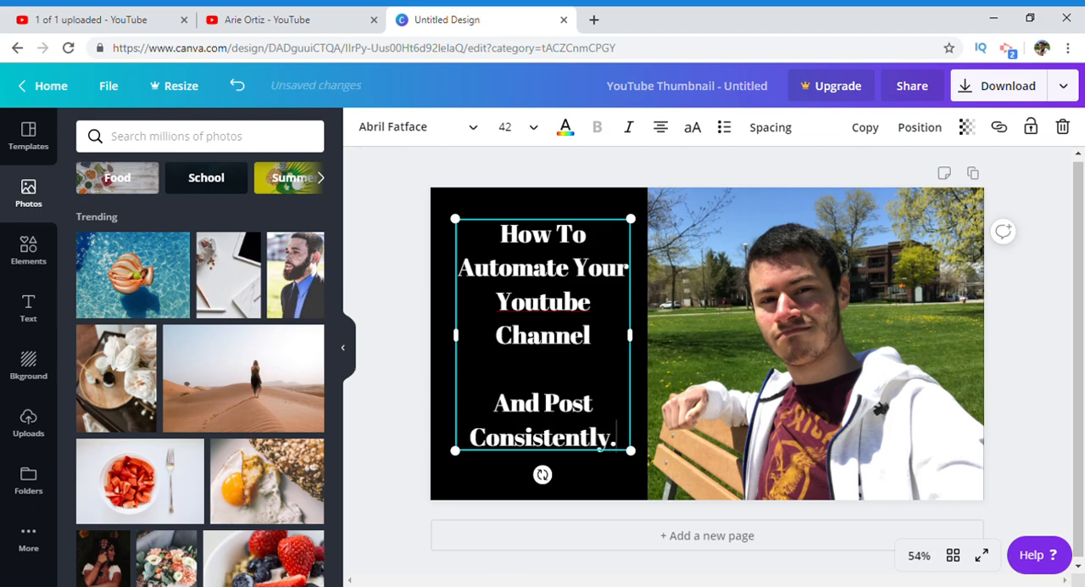
# Step: Add a period after "Channel" in the heading and deselect the text box
pyautogui.press('Up')
pyautogui.press('Up')
pyautogui.press('Up')
pyautogui.write('.')
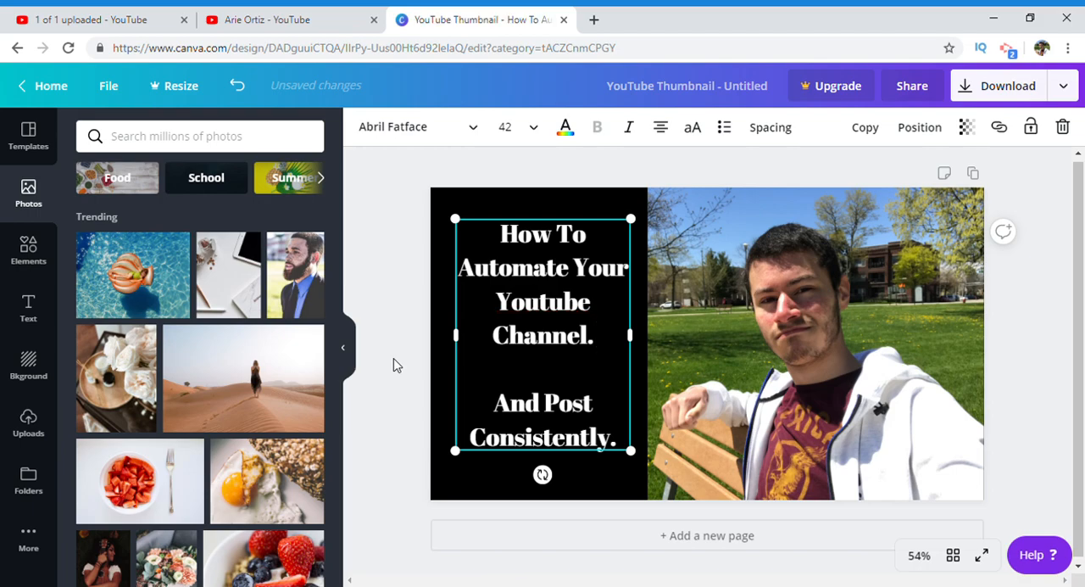
pyautogui.click(394, 365)
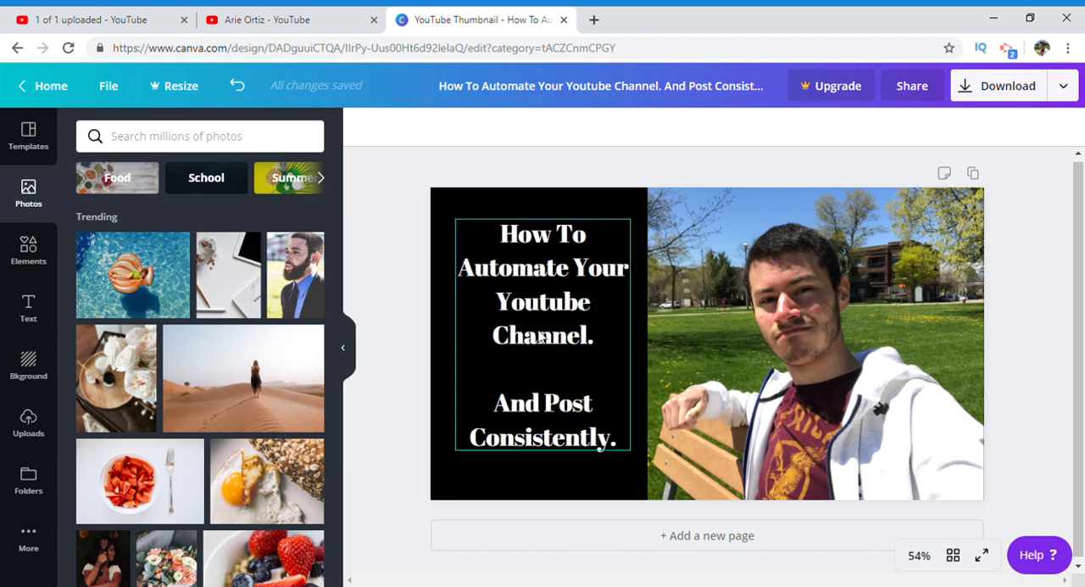
# Step: Download the thumbnail design as a PNG and dismiss the Canva Pro trial offer
pyautogui.click(1019, 98)
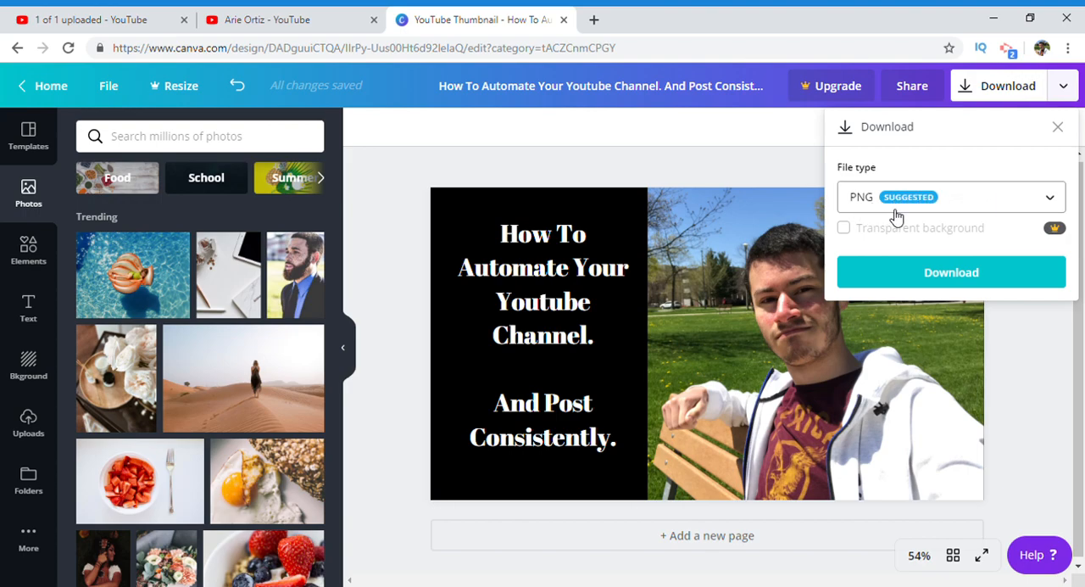
pyautogui.click(975, 284)
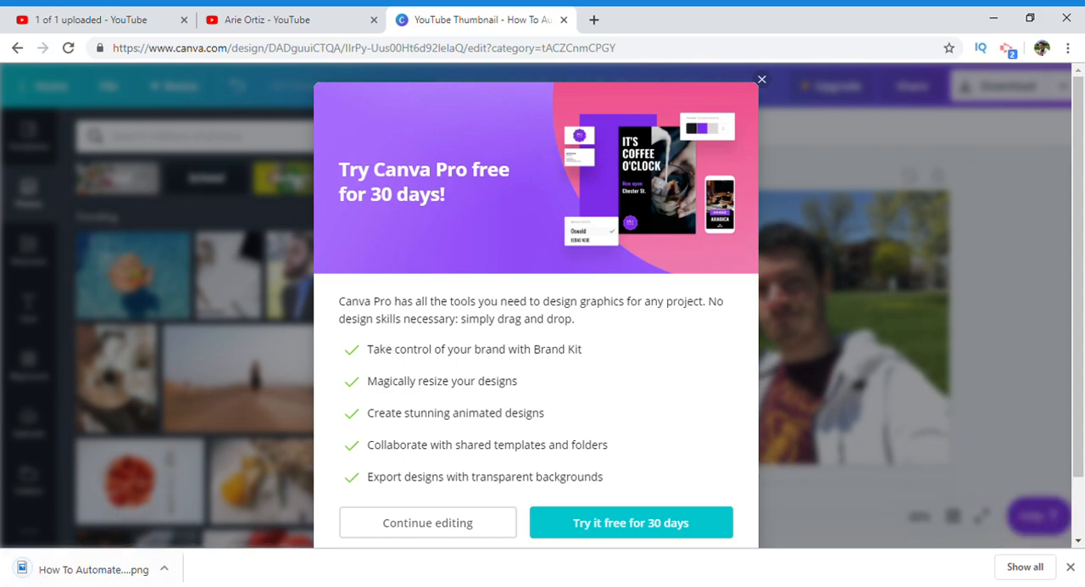
pyautogui.click(762, 81)
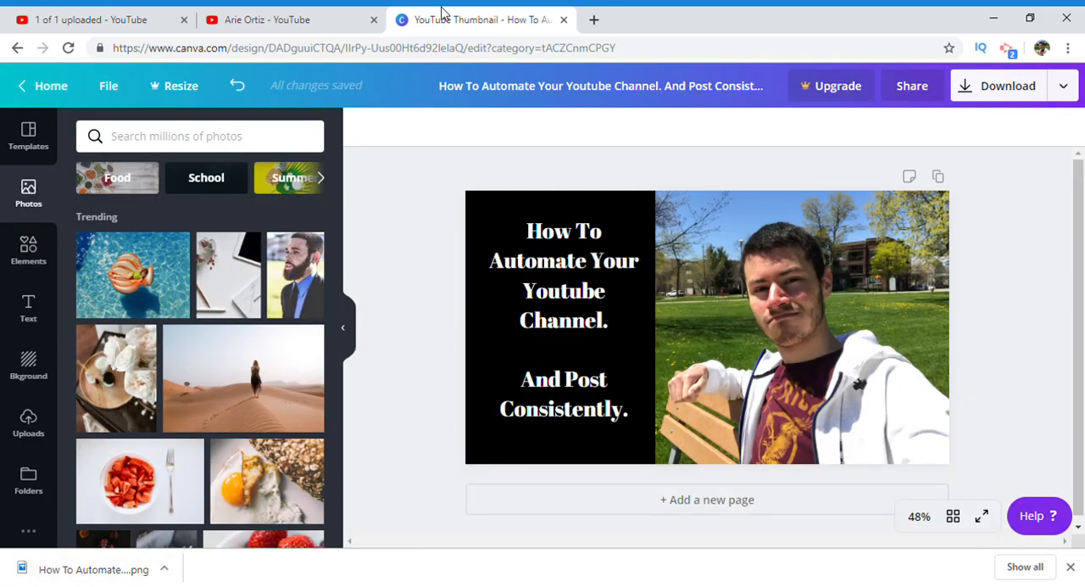
# Step: Switch to the YouTube upload page and upload the downloaded thumbnail PNG as the video's custom thumbnail
pyautogui.click(347, 13)
pyautogui.click(158, 13)
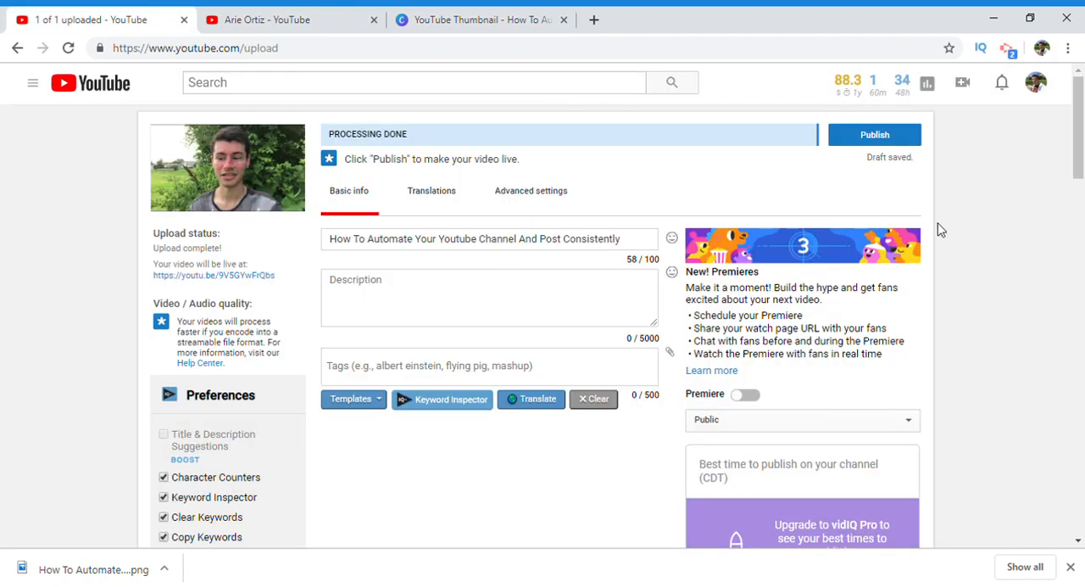
pyautogui.moveTo(1078, 166); pyautogui.dragTo(1079, 447)
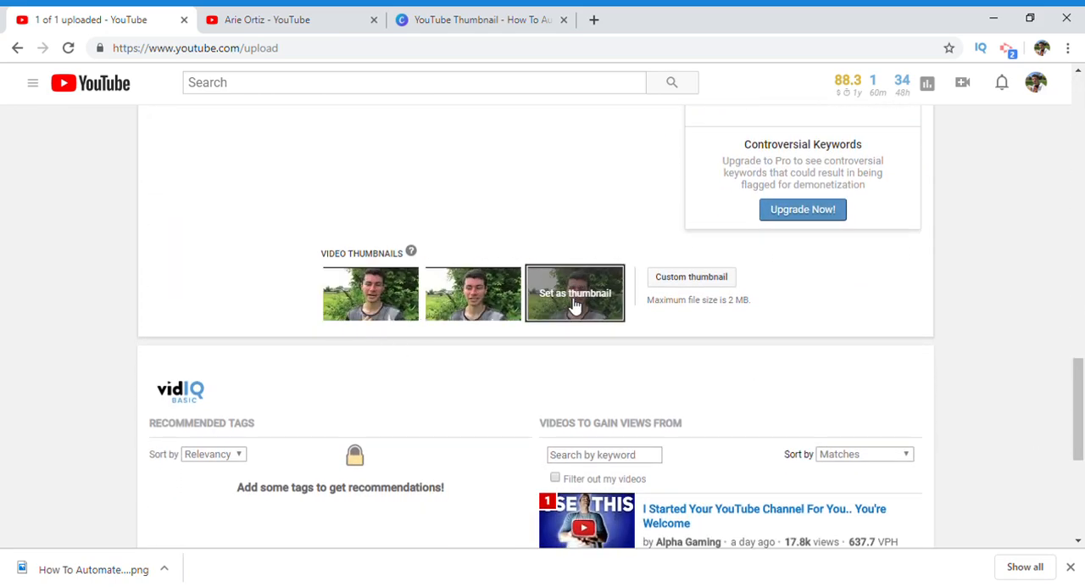
pyautogui.click(690, 282)
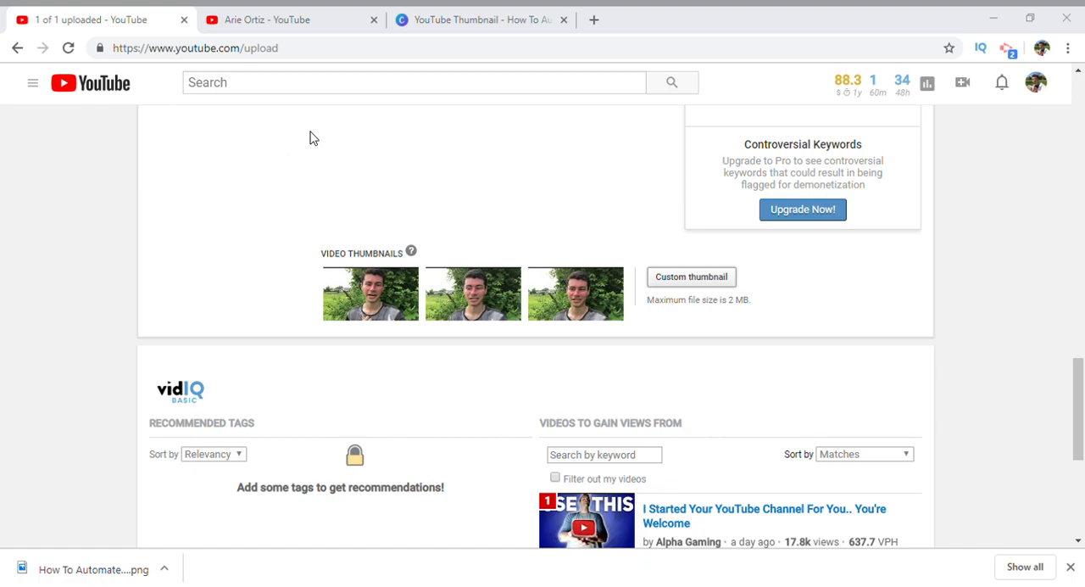
pyautogui.click(391, 360)
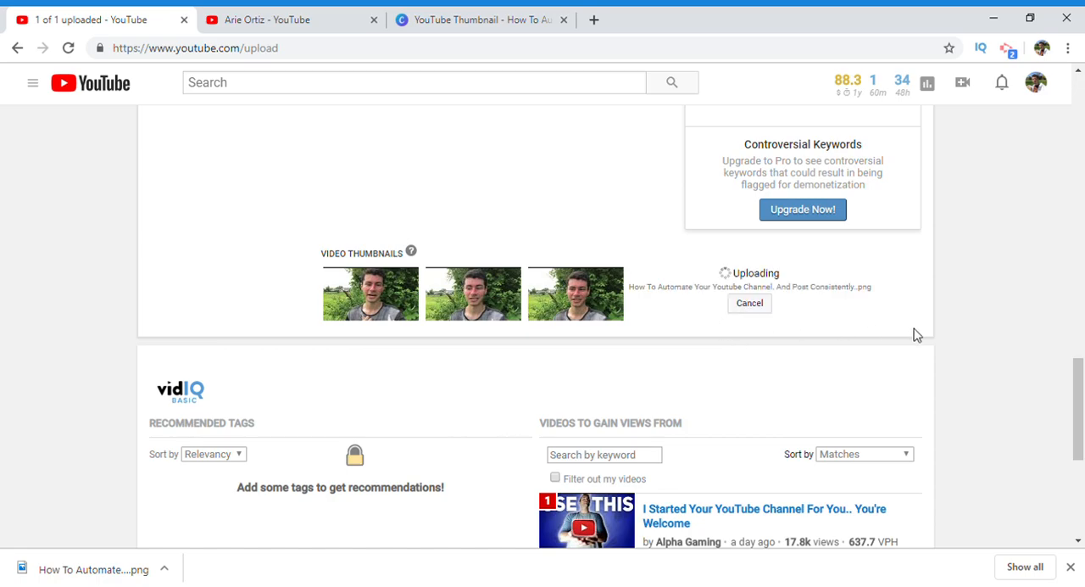
pyautogui.moveTo(1077, 376); pyautogui.dragTo(1081, 106)
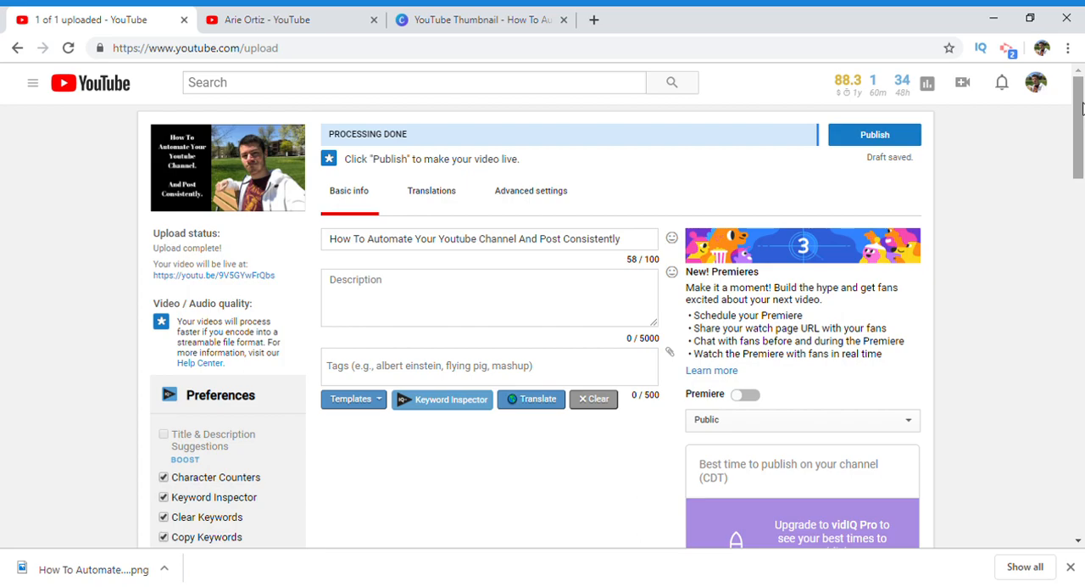
# Step: Compare the Canva design with the channel's existing thumbnails and the upload page's preview, and view Canva's background choices
pyautogui.click(529, 15)
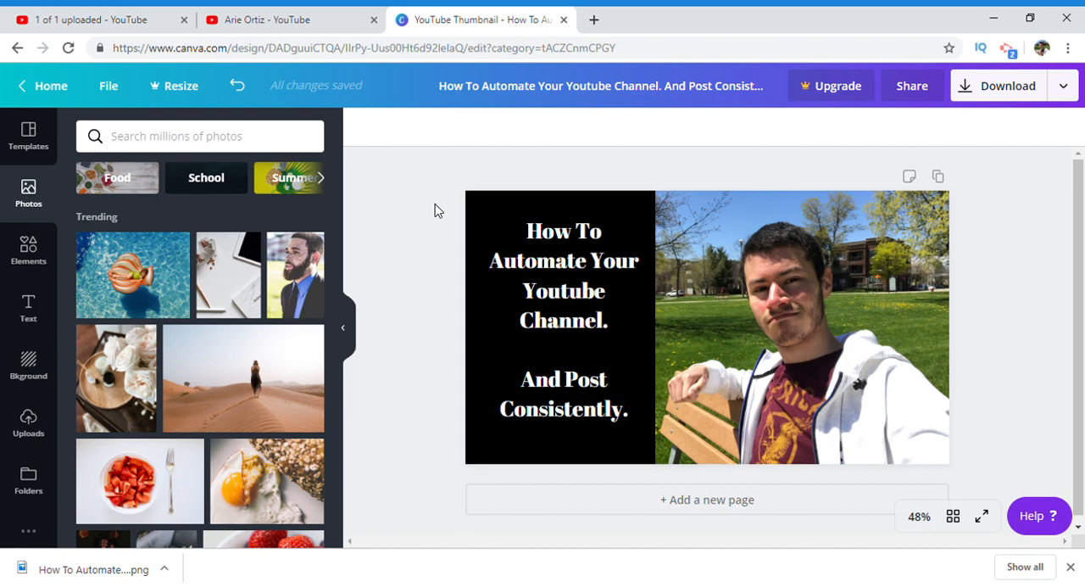
pyautogui.click(339, 12)
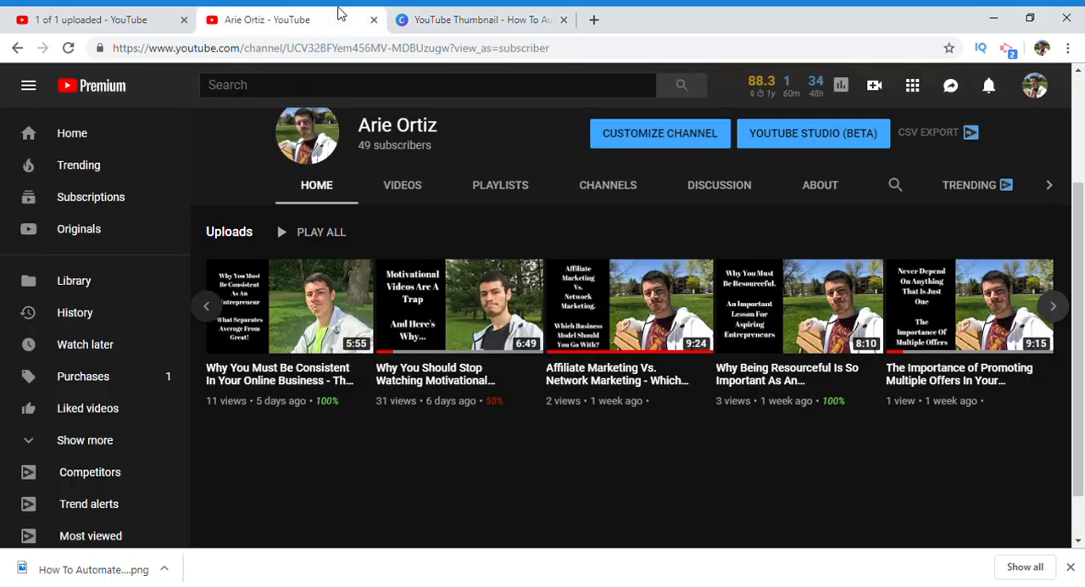
pyautogui.click(116, 12)
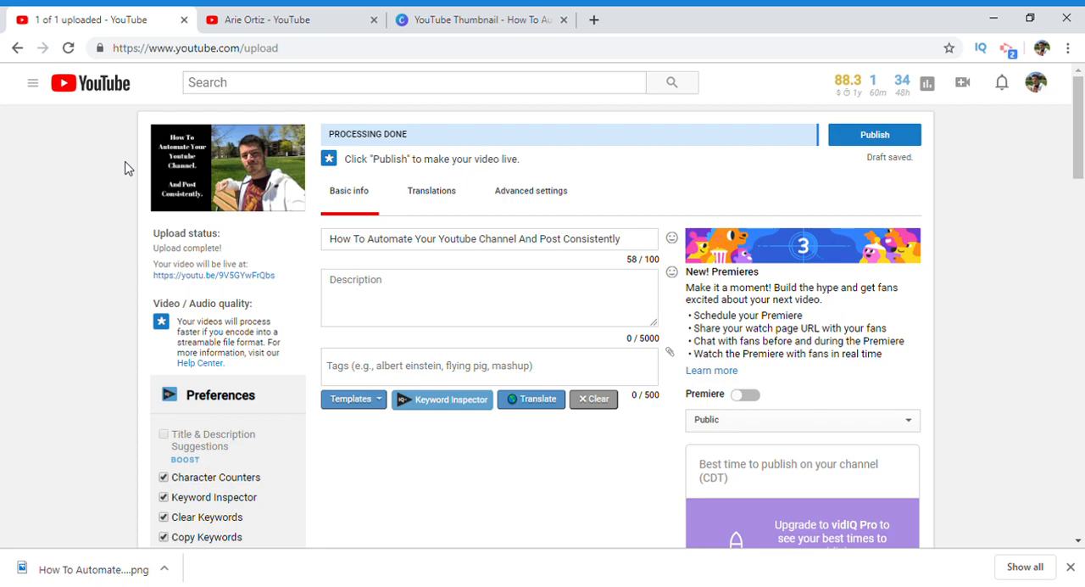
pyautogui.click(568, 11)
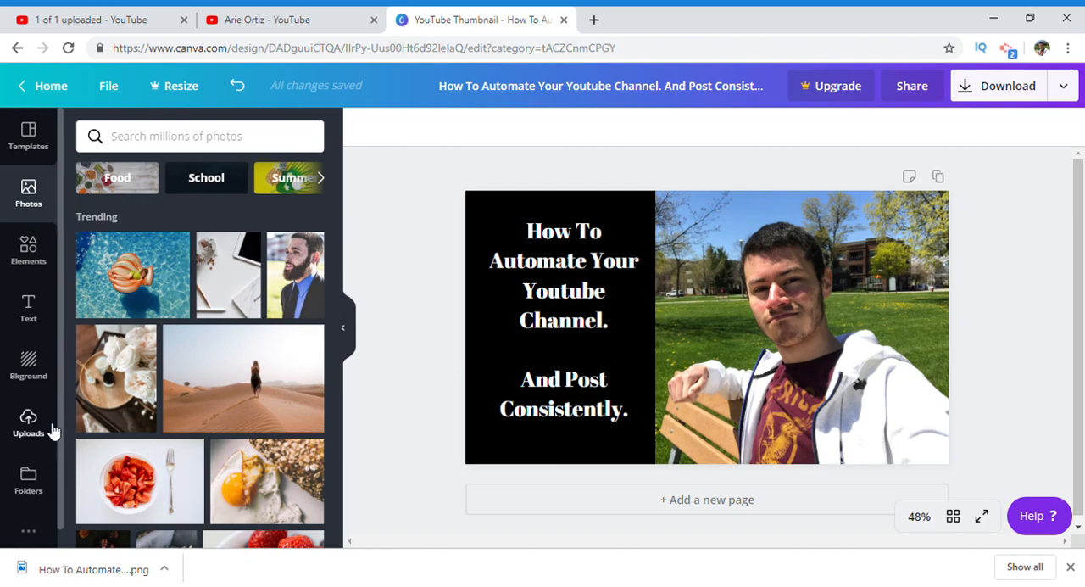
pyautogui.click(28, 366)
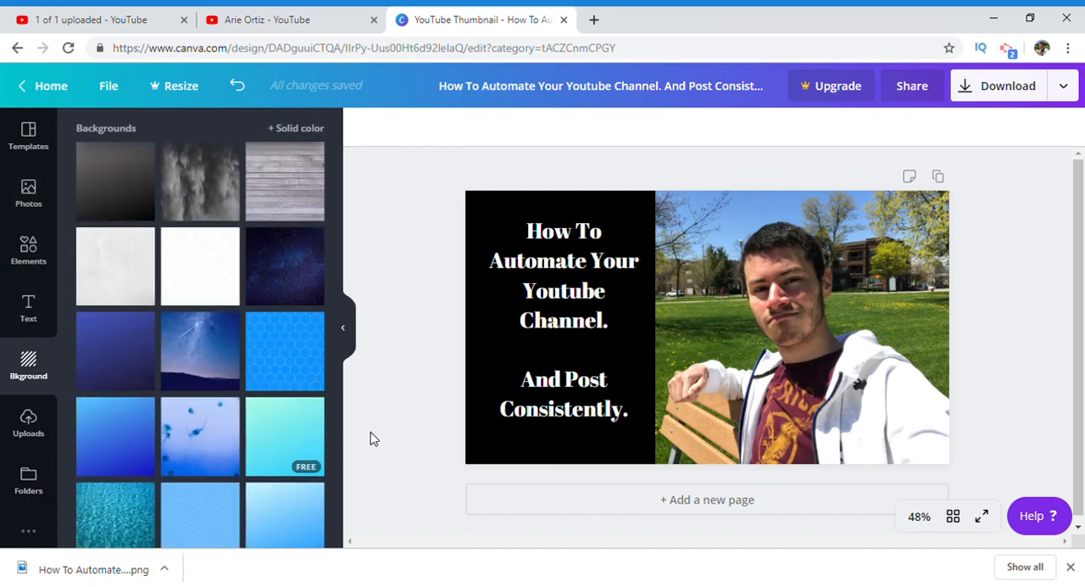